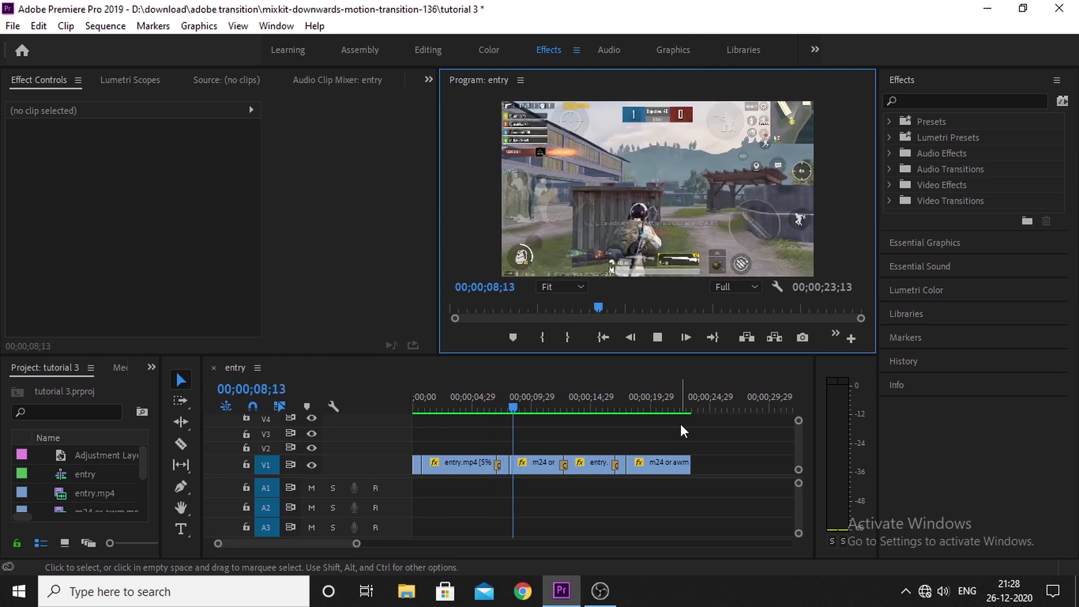
Preview the entry sequence by scrubbing the playhead to 00;00;17;17
mouse_move(532, 397)
mouse_down()
mouse_move(636, 401)
mouse_move(419, 385)
mouse_move(429, 393)
mouse_up()
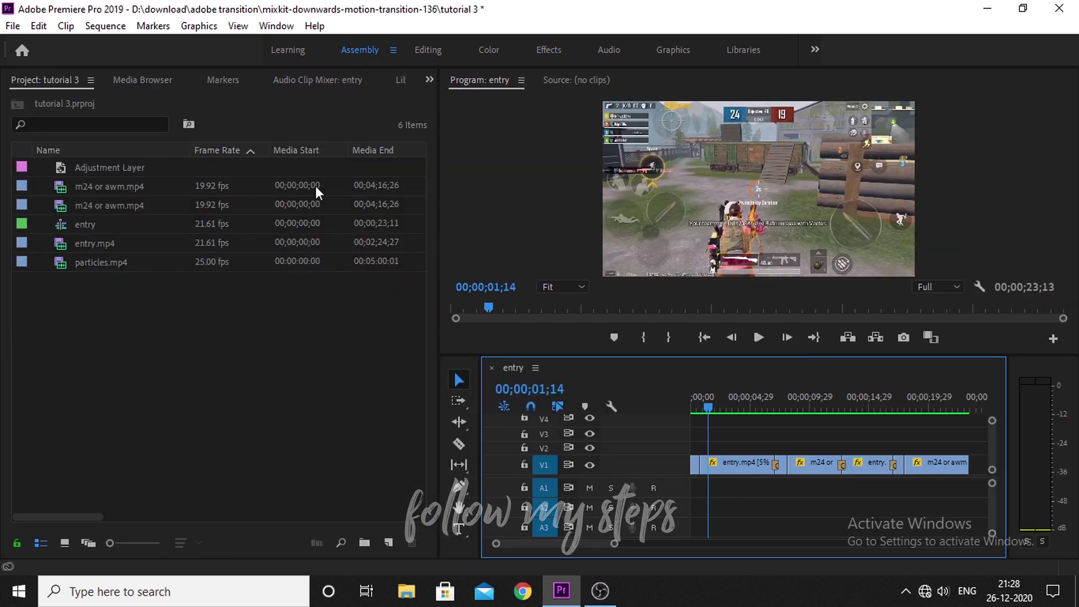
Create a new 1920×1080 adjustment layer in the Project panel
right_click(256, 309)
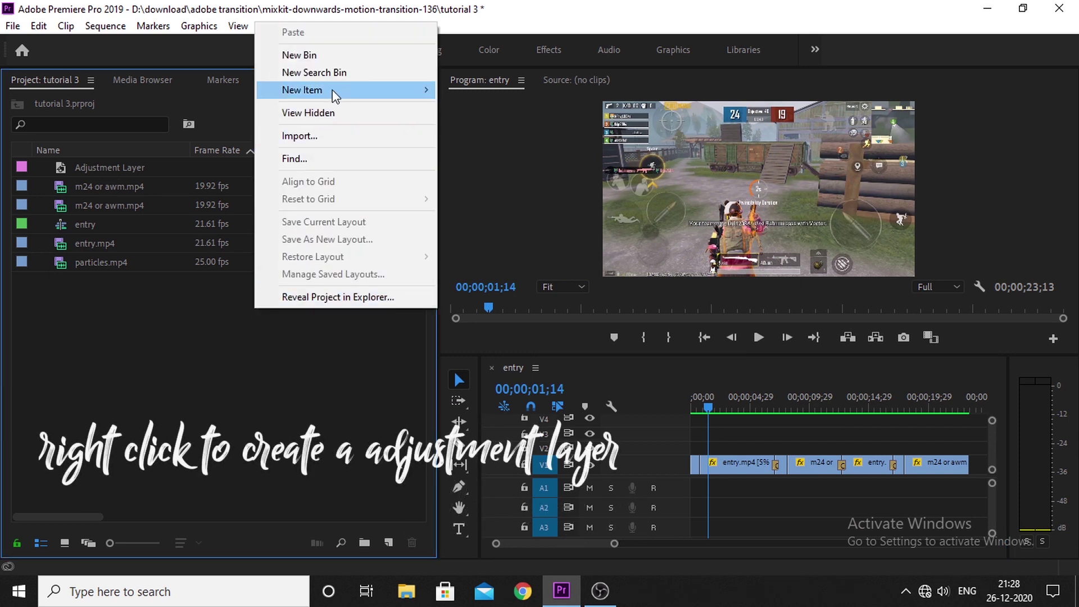
mouse_move(341, 89)
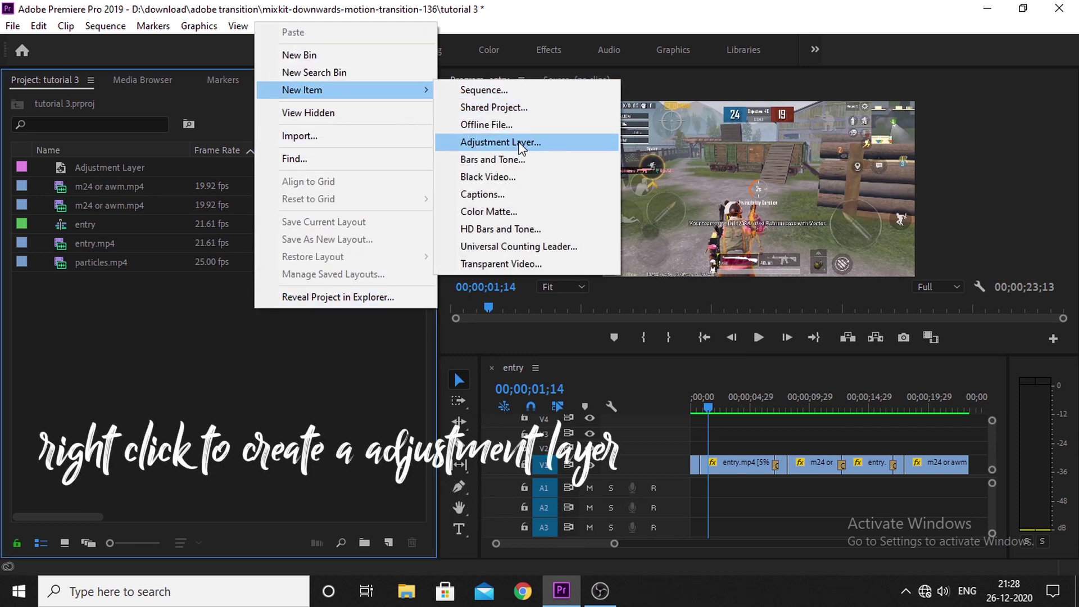
click(521, 142)
click(576, 349)
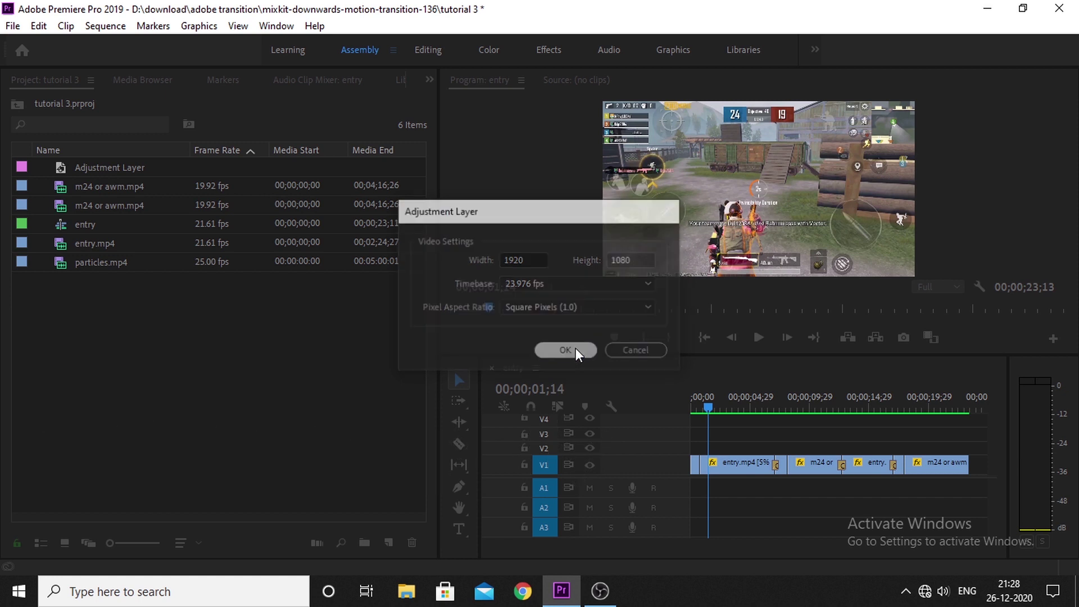
Place adjustment layers on V2 and V3 at the start of the sequence
mouse_move(712, 380)
mouse_down()
mouse_move(748, 452)
mouse_move(686, 448)
mouse_up()
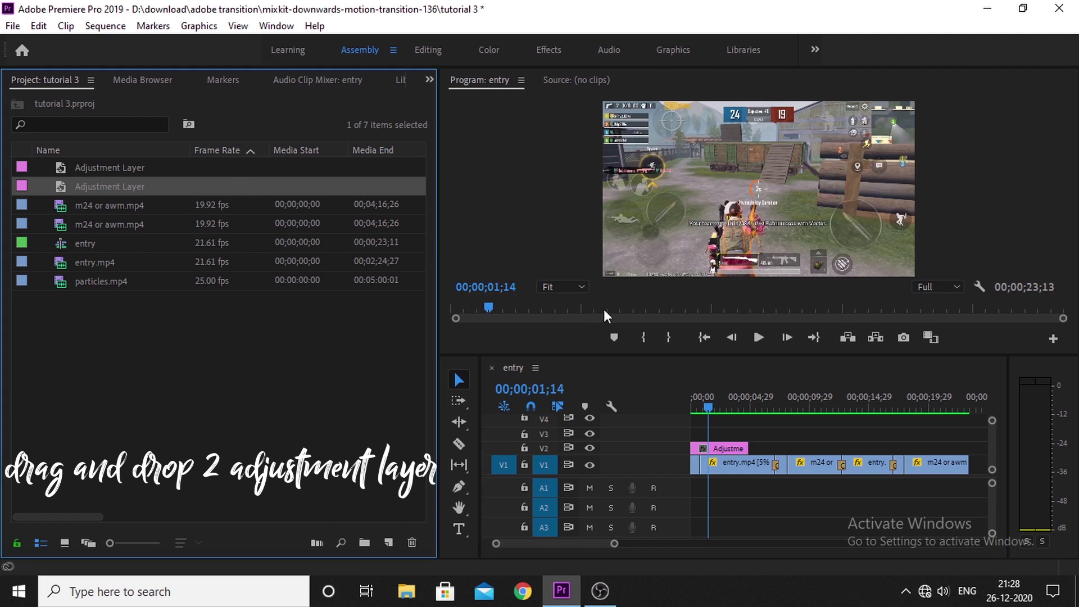
click(109, 187)
drag(67, 167, 702, 434)
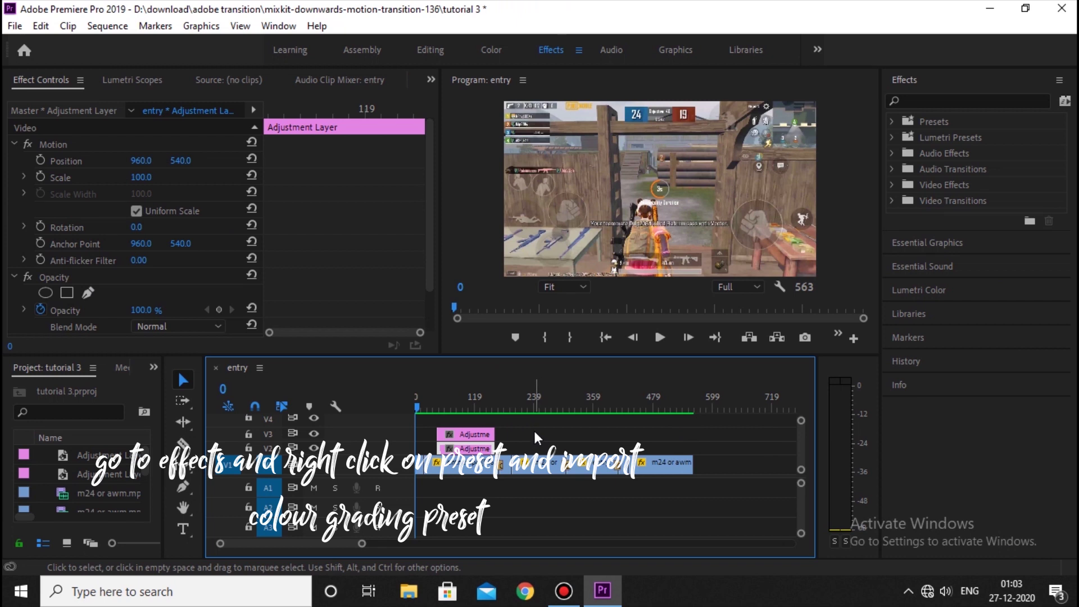
Import the colour grading preset file into the Presets folder
click(534, 428)
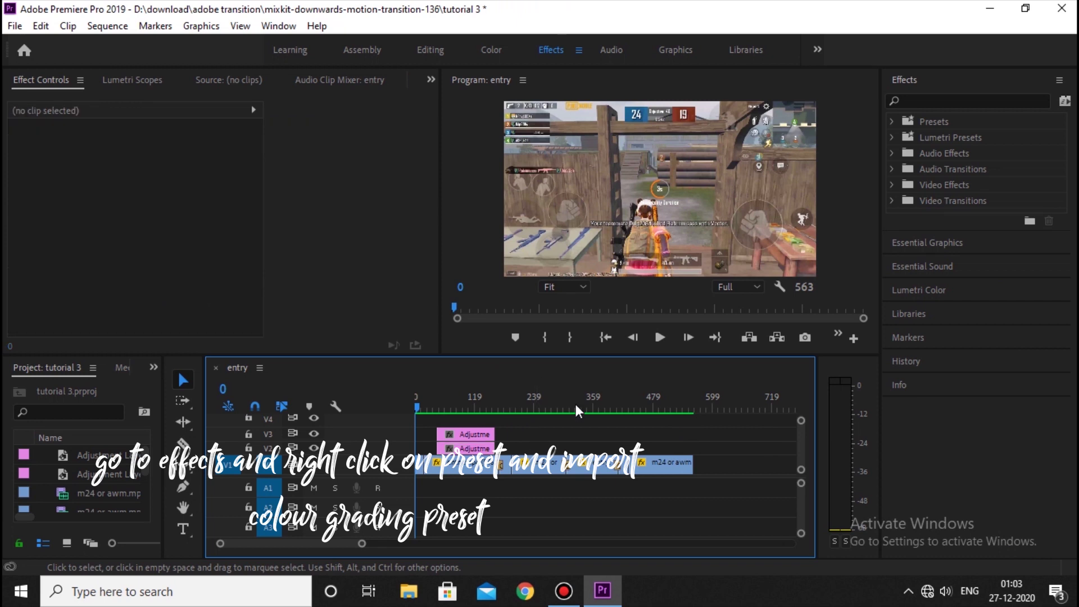
right_click(911, 122)
click(979, 173)
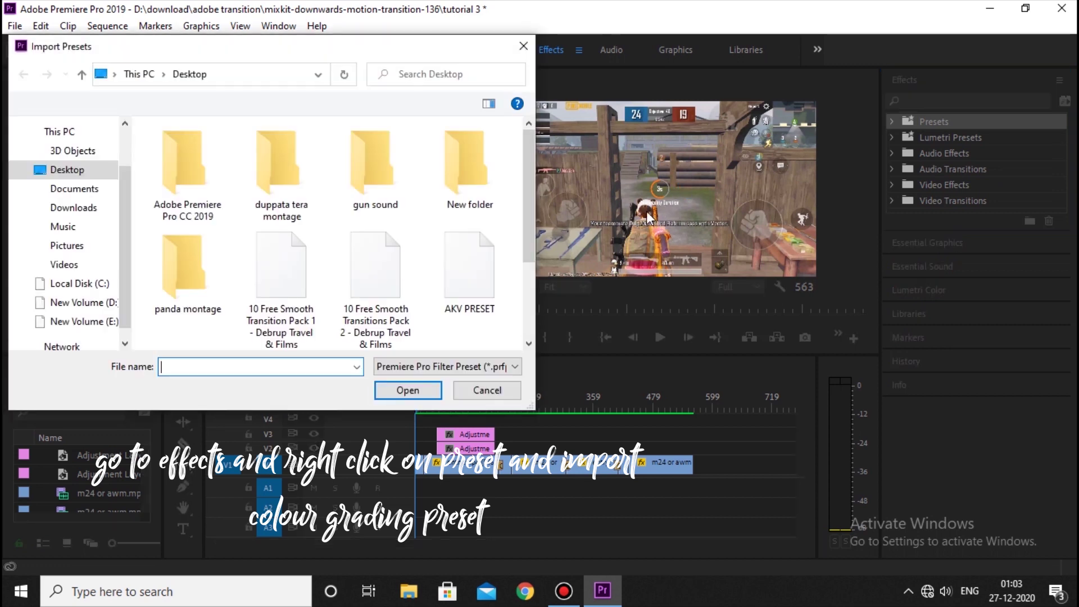
scroll(366, 292, down, 2)
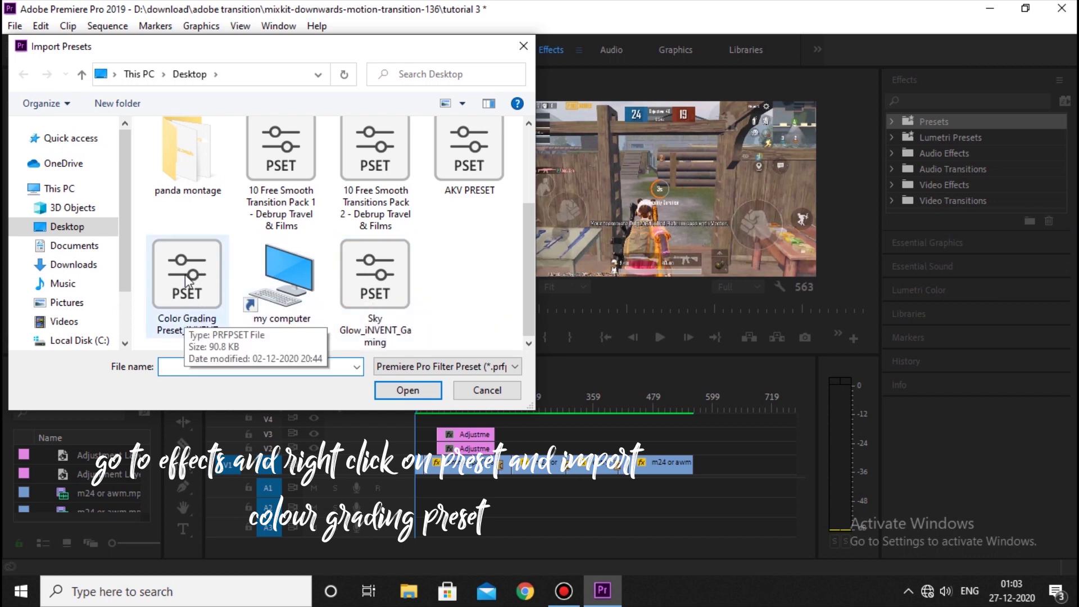
click(180, 298)
click(414, 394)
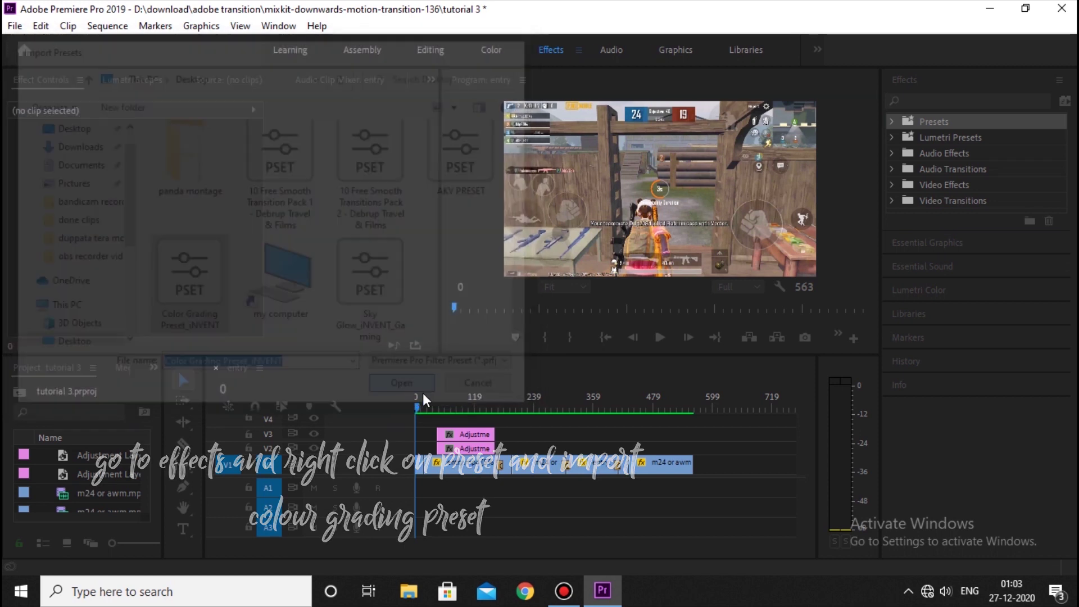
Apply Color Grading - iNVENT Gaming to the V2 adjustment layer and search effects for 'glow'
click(891, 122)
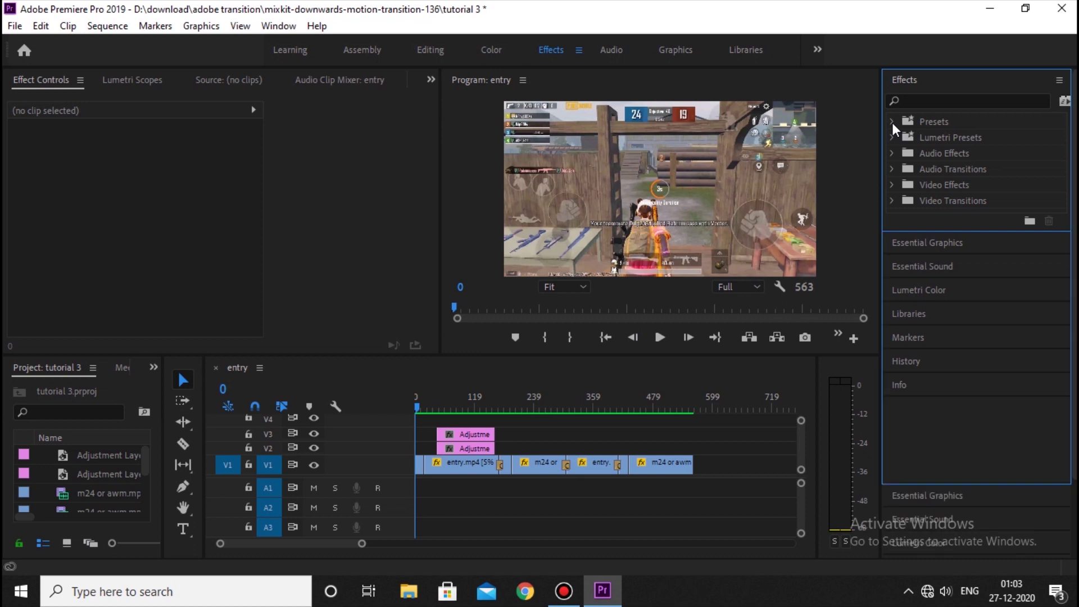
drag(934, 136, 477, 447)
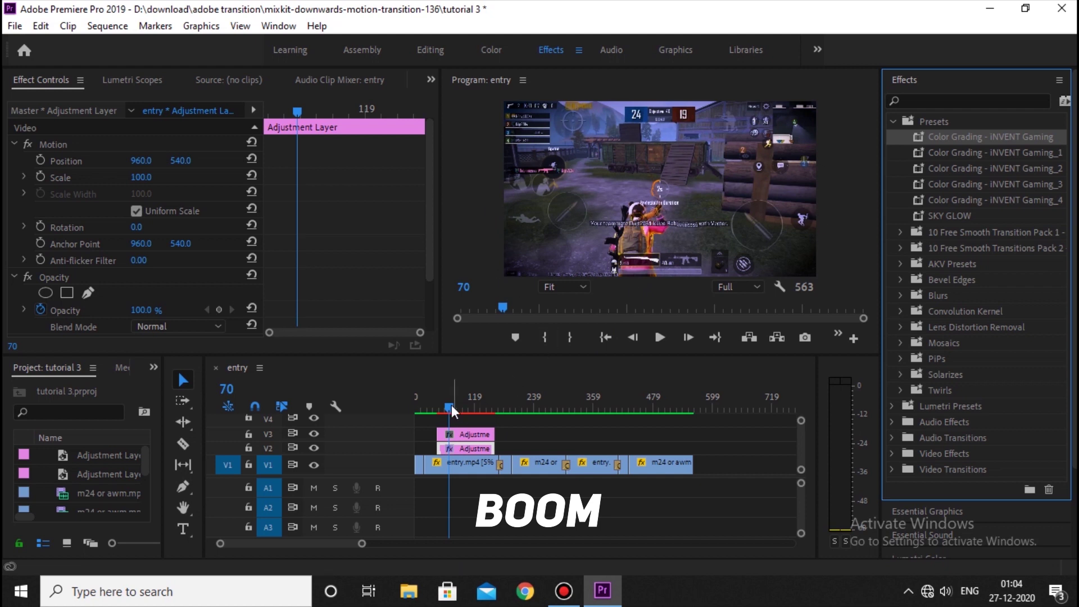
mouse_move(450, 402)
mouse_down()
mouse_move(434, 400)
mouse_move(444, 400)
mouse_up()
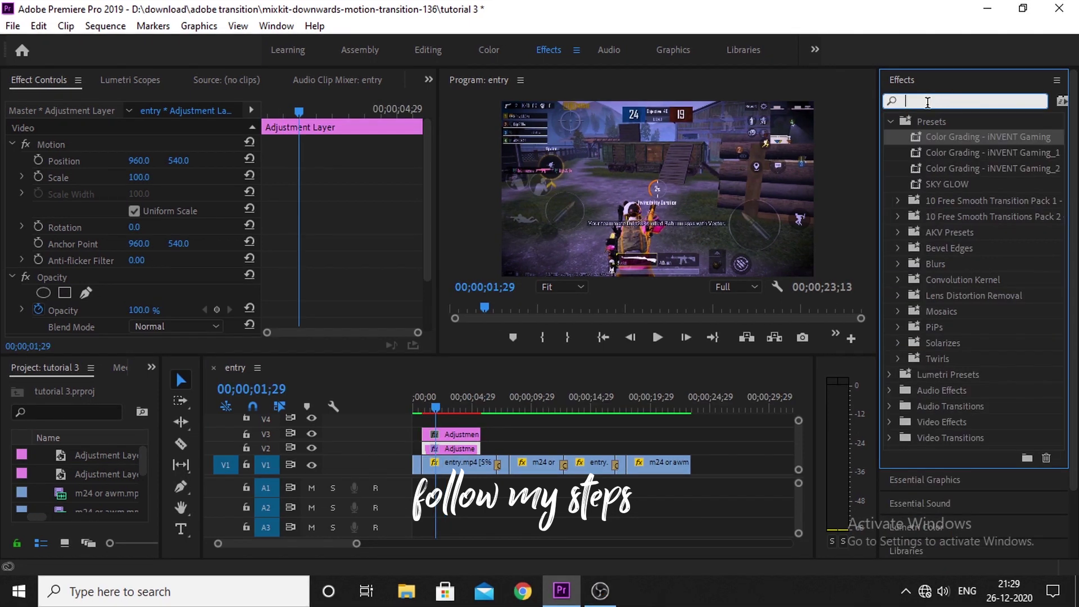
text(glow)
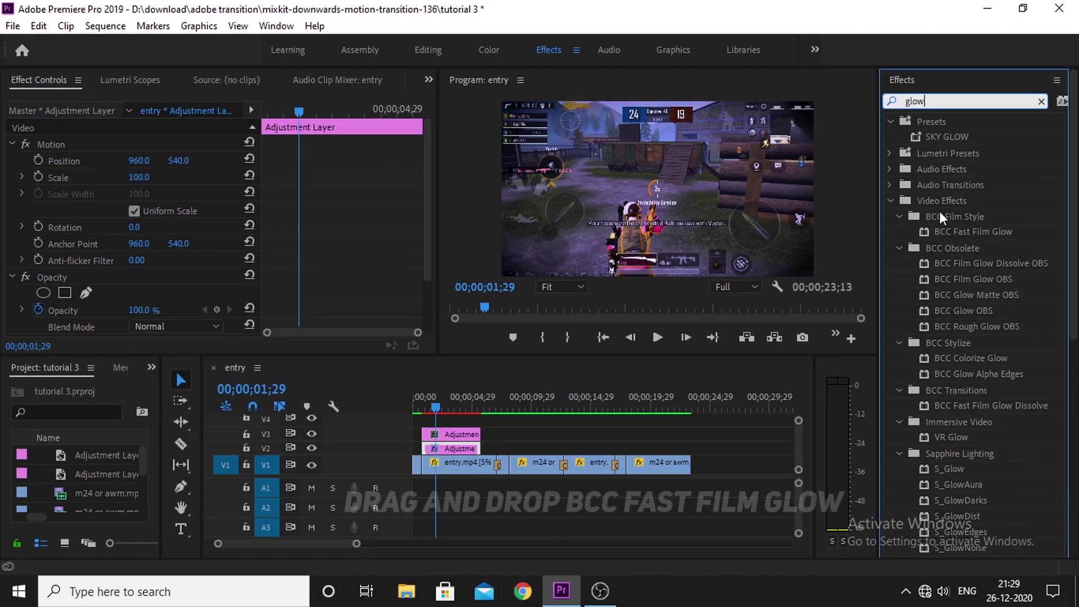
Apply BCC Fast Film Glow with default settings to the V3 adjustment layer and preview it
drag(932, 231, 669, 337)
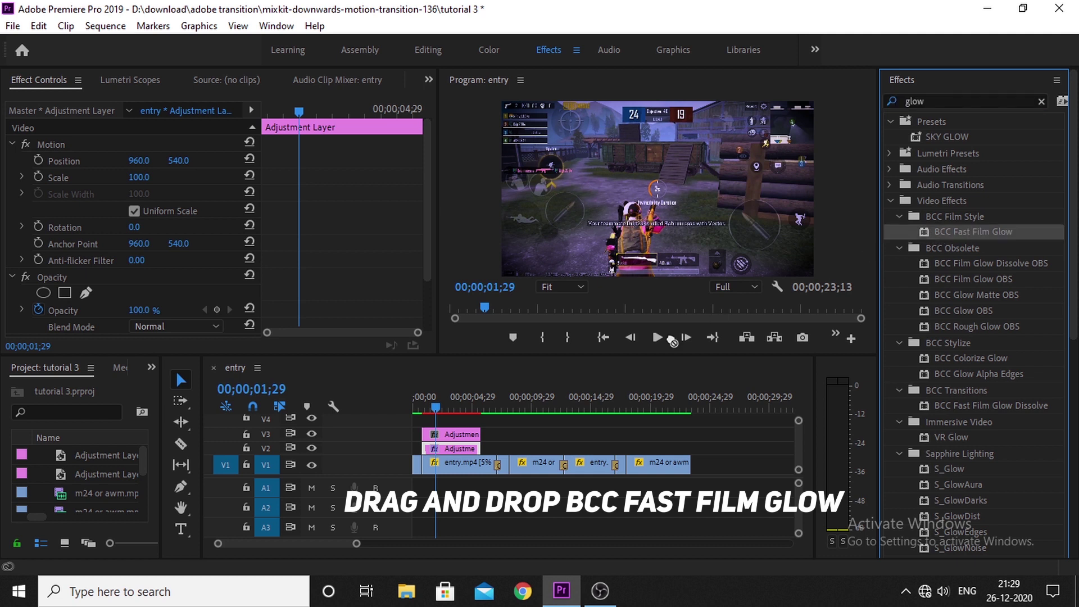
drag(500, 421, 463, 442)
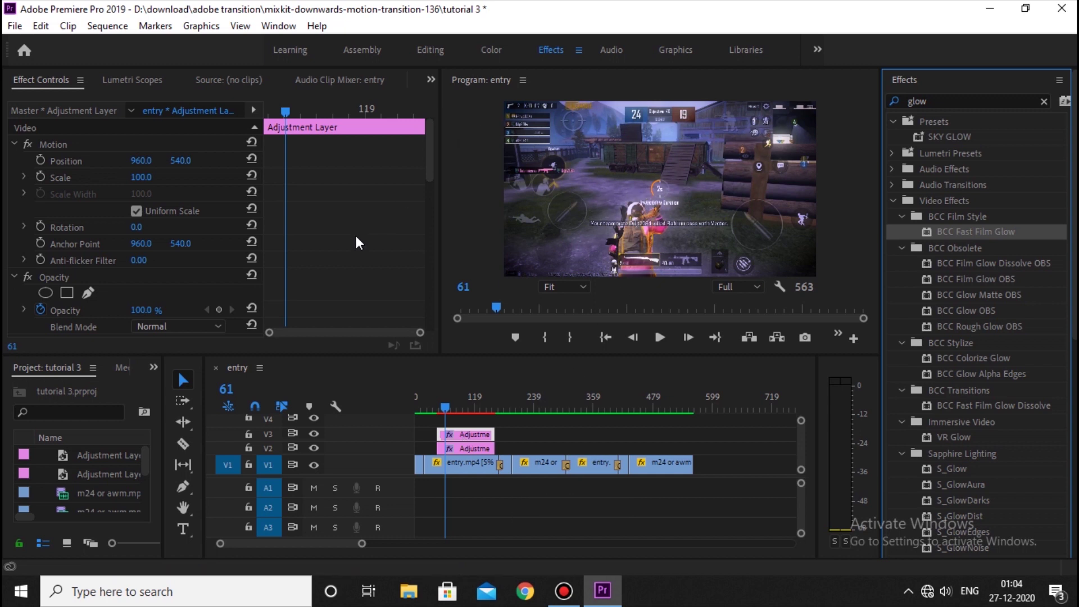
scroll(354, 236, down, 3)
scroll(353, 245, down, 3)
scroll(353, 247, down, 2)
scroll(353, 248, down, 2)
scroll(353, 248, up, 1)
scroll(351, 239, up, 3)
scroll(351, 239, down, 2)
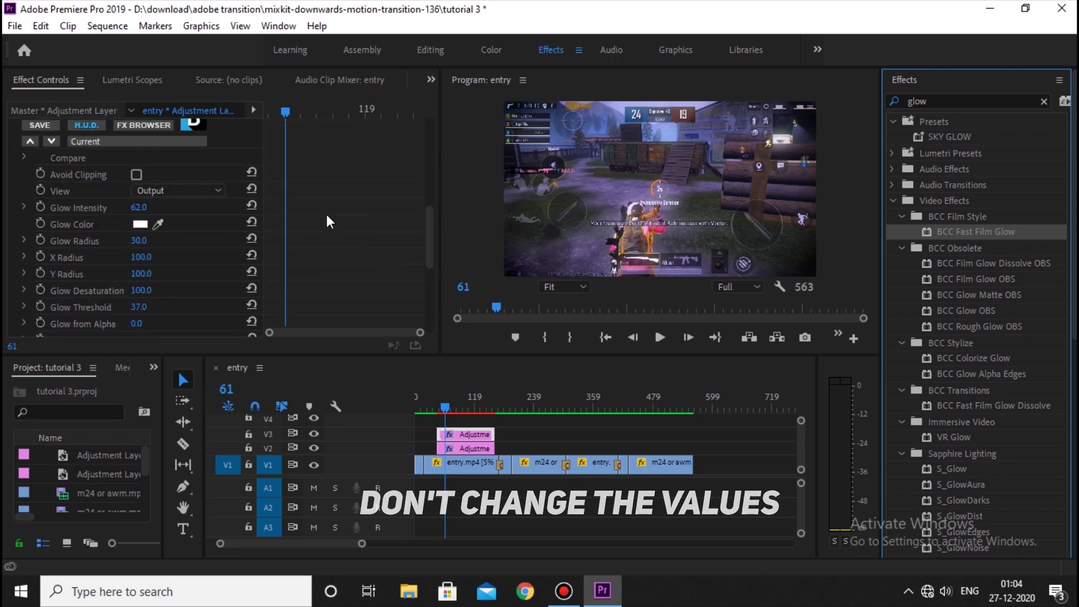
scroll(362, 209, down, 3)
scroll(380, 220, down, 2)
drag(447, 400, 480, 400)
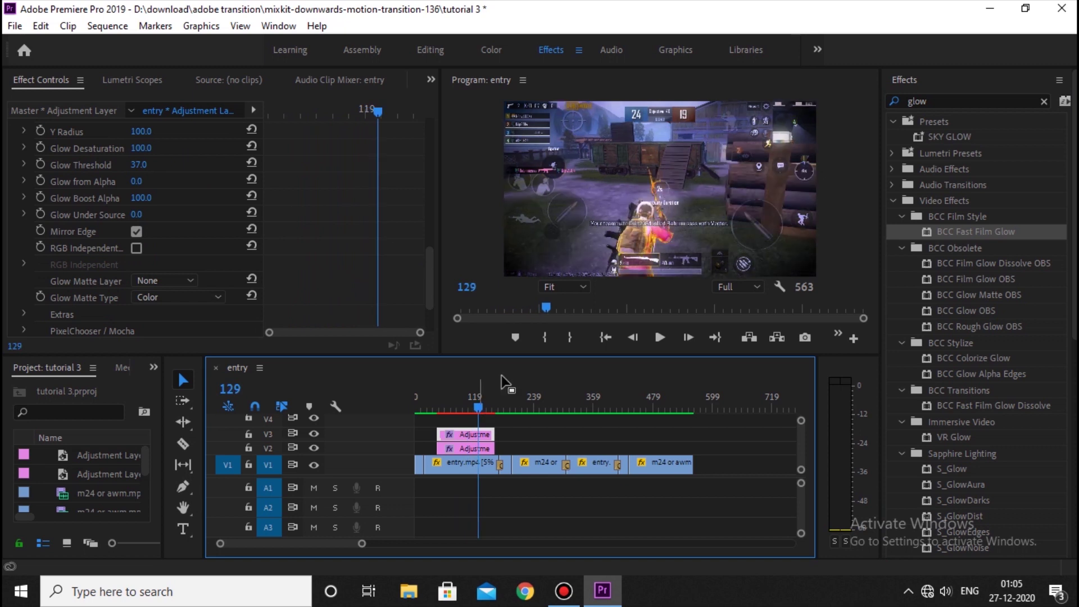
drag(475, 399, 514, 402)
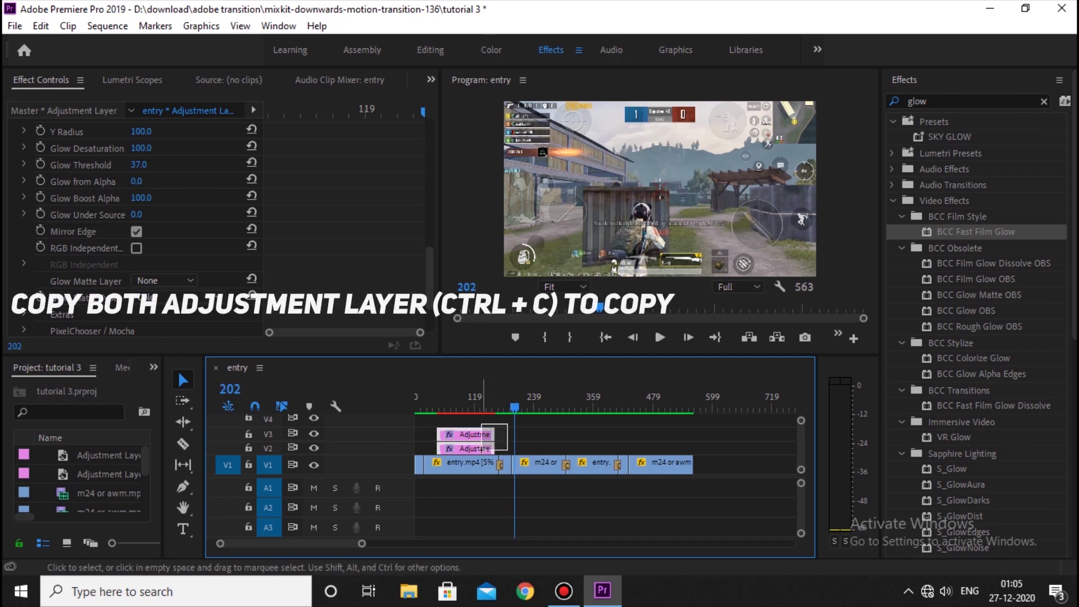
Select both adjustment layers, lock V1, and paste the copied pair onto V2/V3 at the playhead
shift+click(485, 443)
click(483, 434)
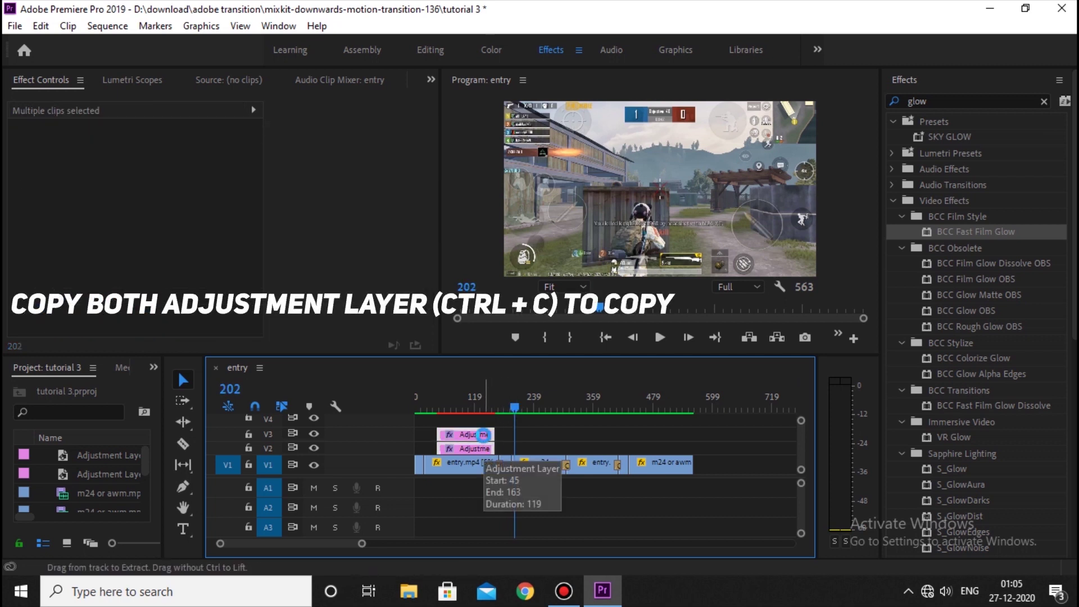
click(252, 466)
click(252, 449)
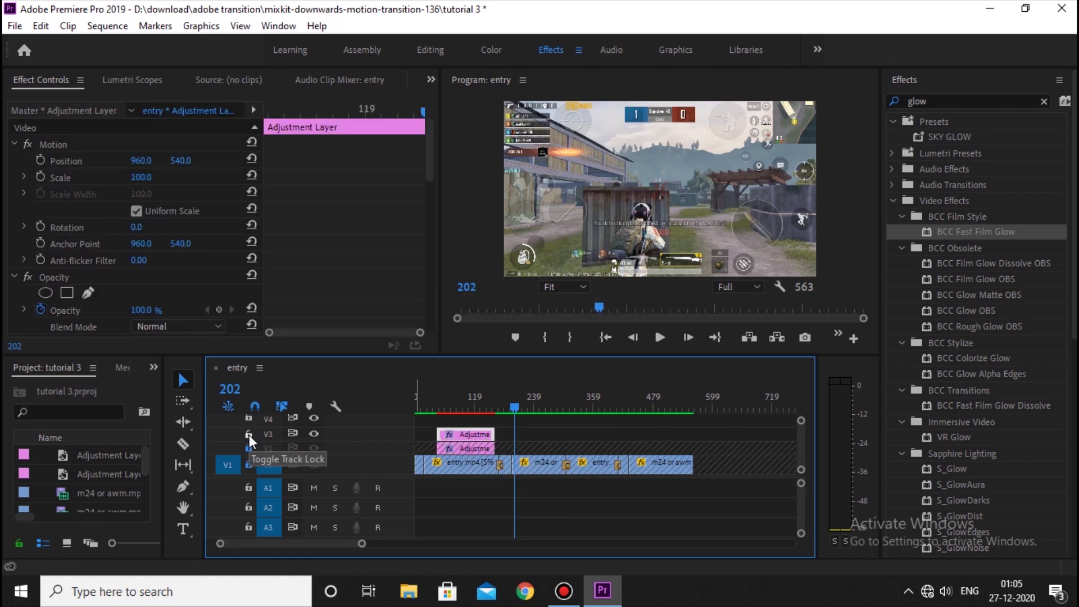
click(249, 434)
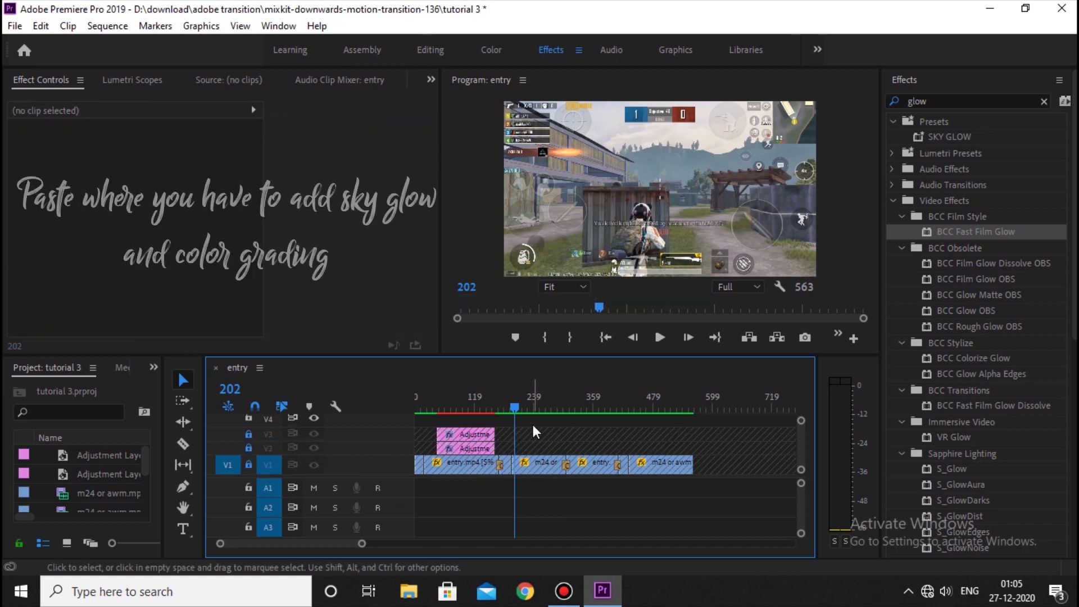
click(248, 448)
click(246, 434)
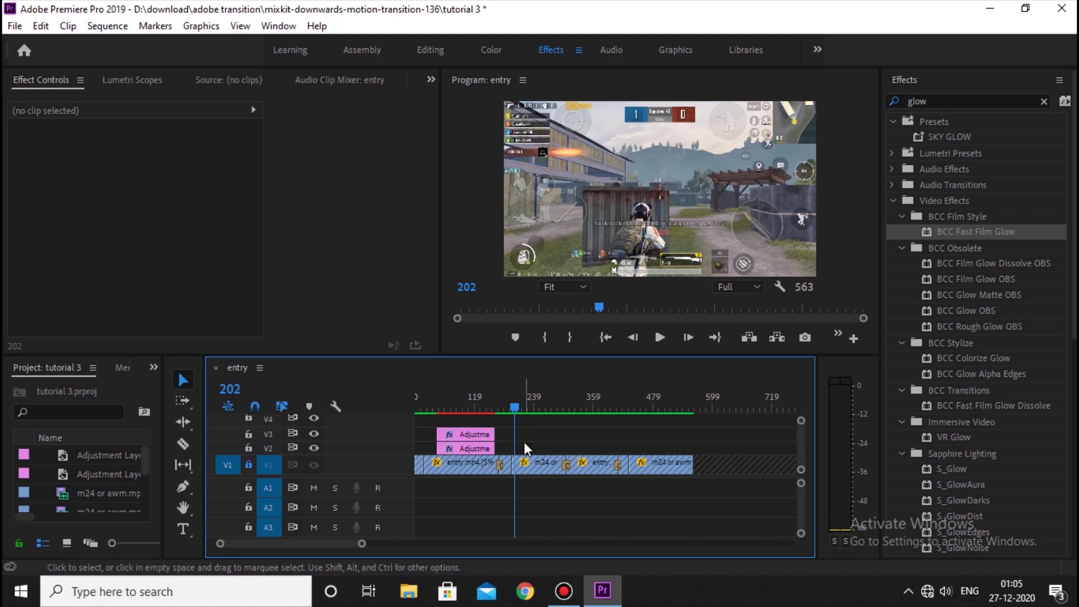
key(ctrl+v)
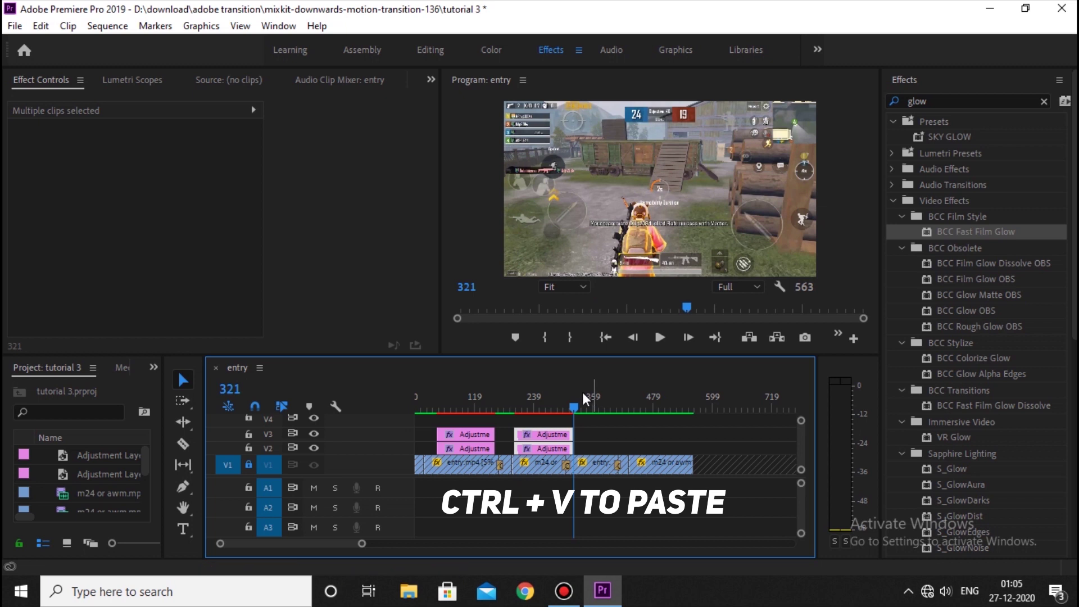
Preview the pasted section from frame 236 to 357 and unlock V1
drag(545, 385, 540, 386)
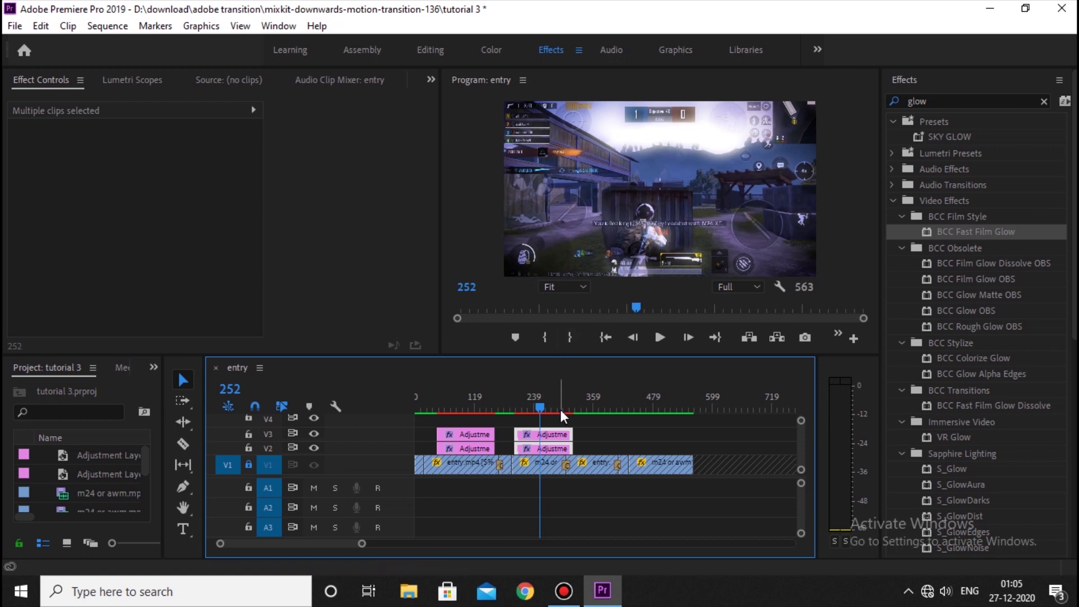
drag(523, 402, 533, 403)
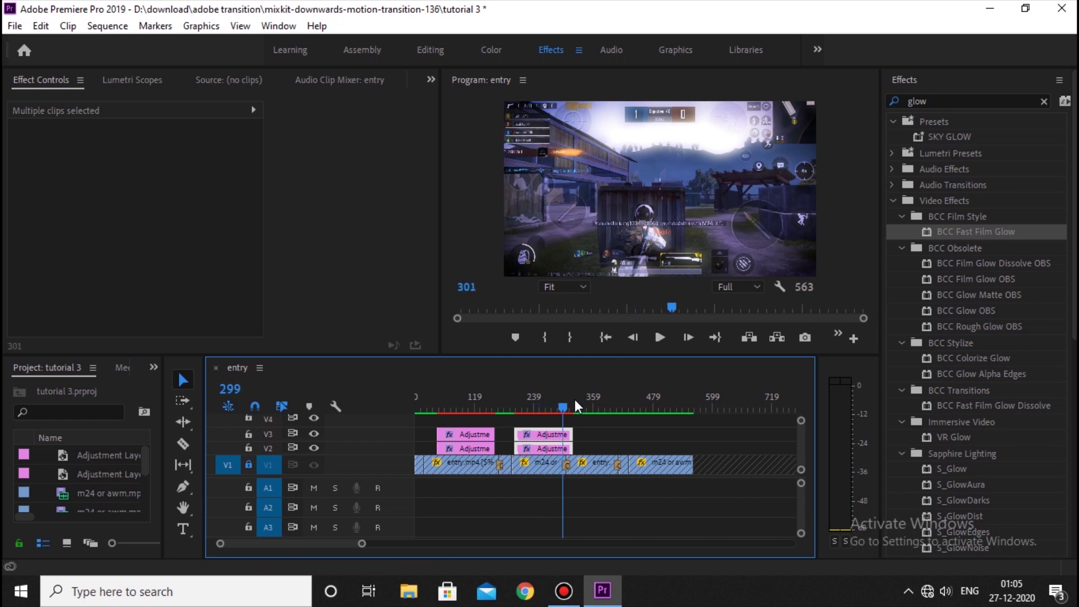
drag(595, 401, 595, 399)
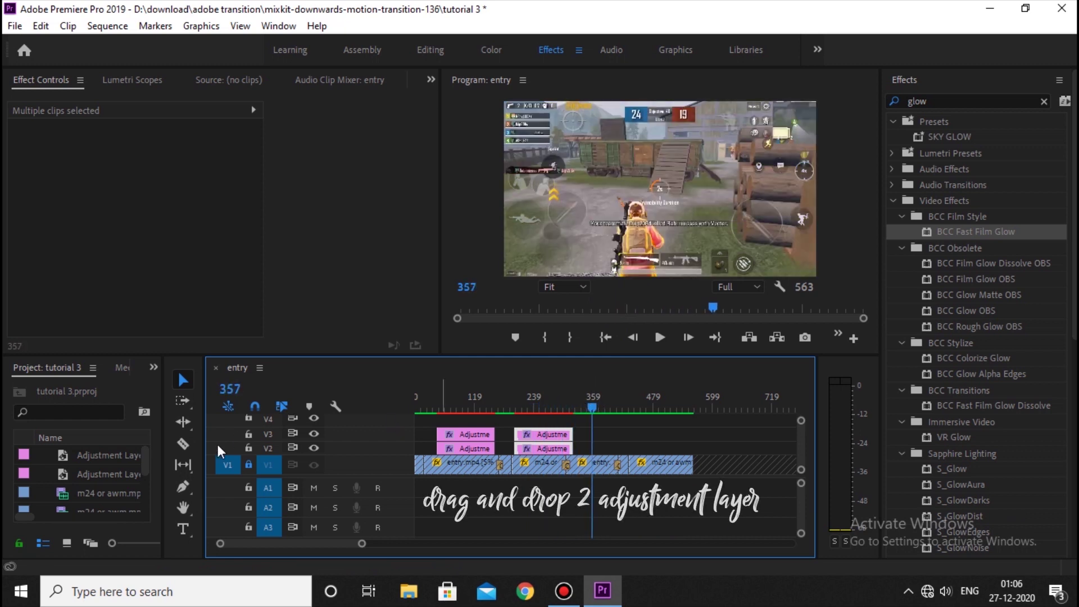
click(248, 466)
Place two new adjustment layers on V2 and V3 at frame 347
click(614, 400)
drag(621, 399, 588, 395)
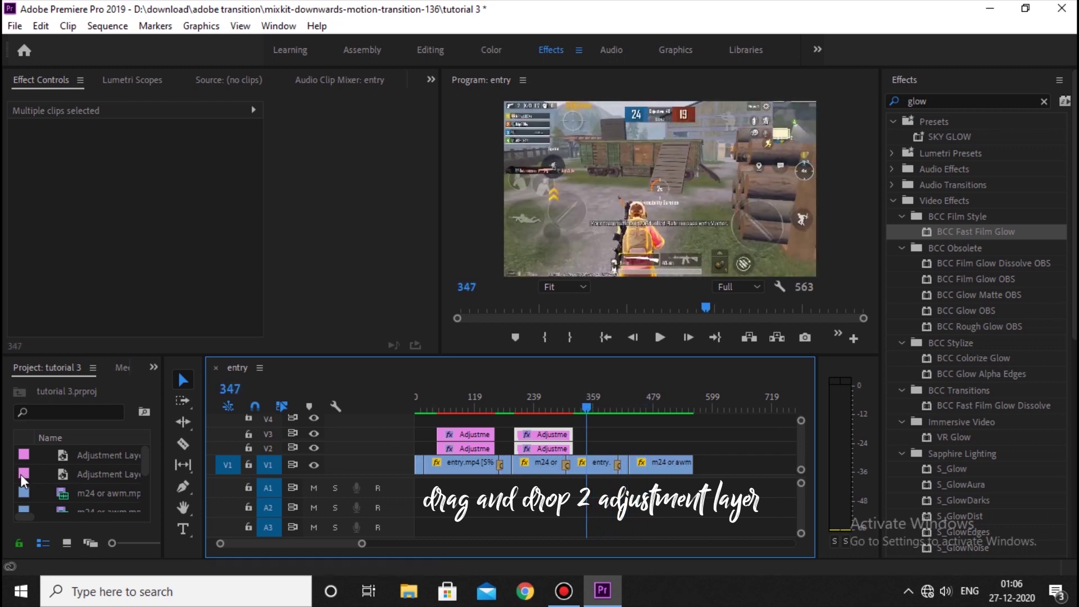
drag(23, 478, 214, 463)
drag(569, 451, 592, 449)
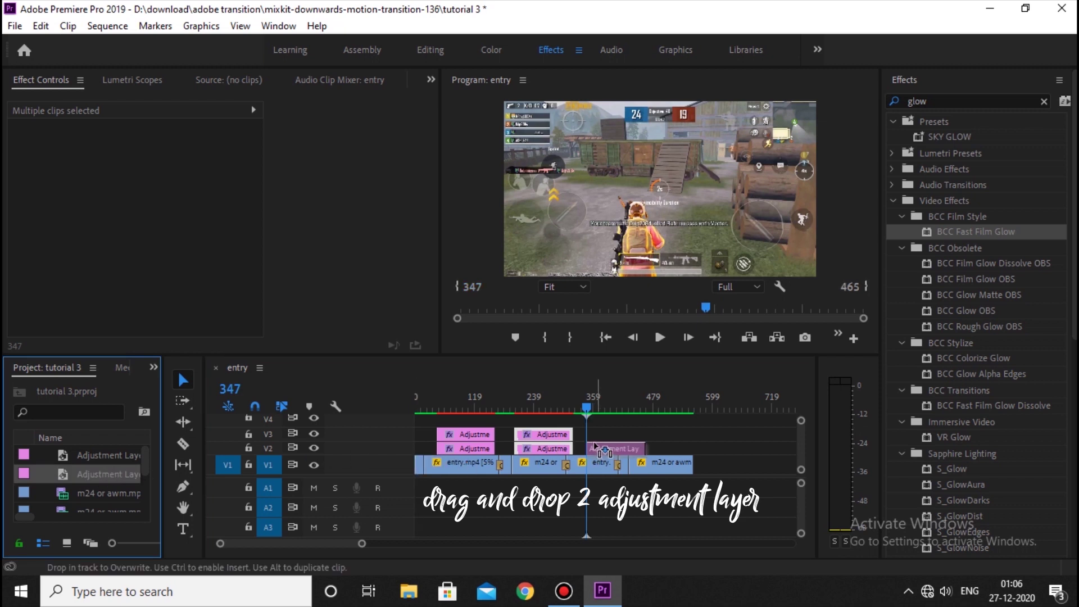
mouse_move(90, 472)
mouse_down()
mouse_move(610, 432)
mouse_move(596, 433)
mouse_move(635, 449)
mouse_move(619, 445)
mouse_up()
Move the playhead to frame 373 and switch to the Color workspace
mouse_move(584, 396)
mouse_down()
mouse_move(594, 397)
mouse_move(578, 397)
mouse_up()
click(599, 398)
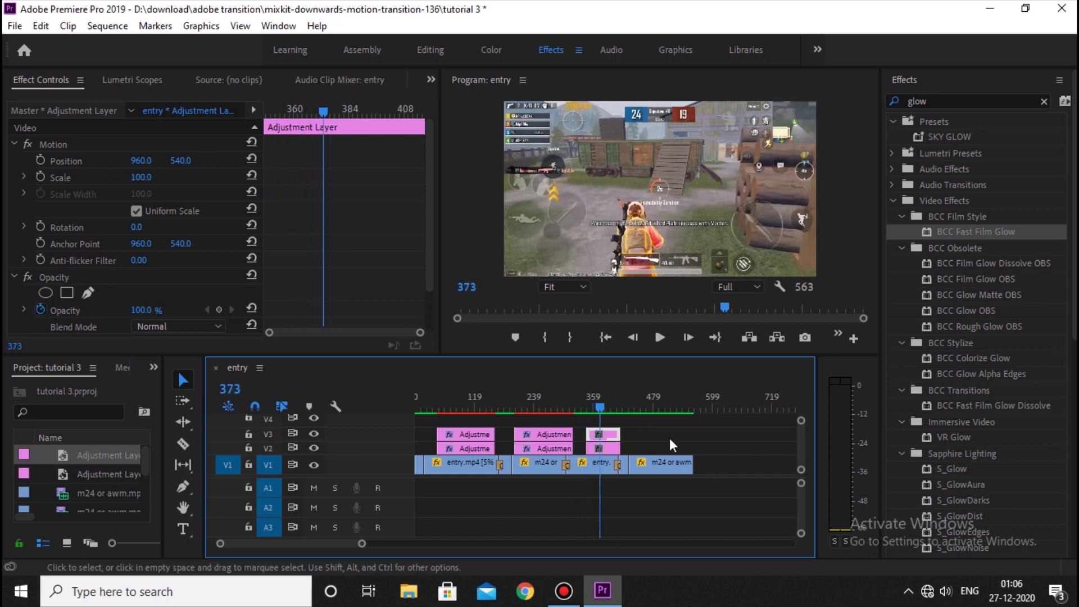
click(494, 48)
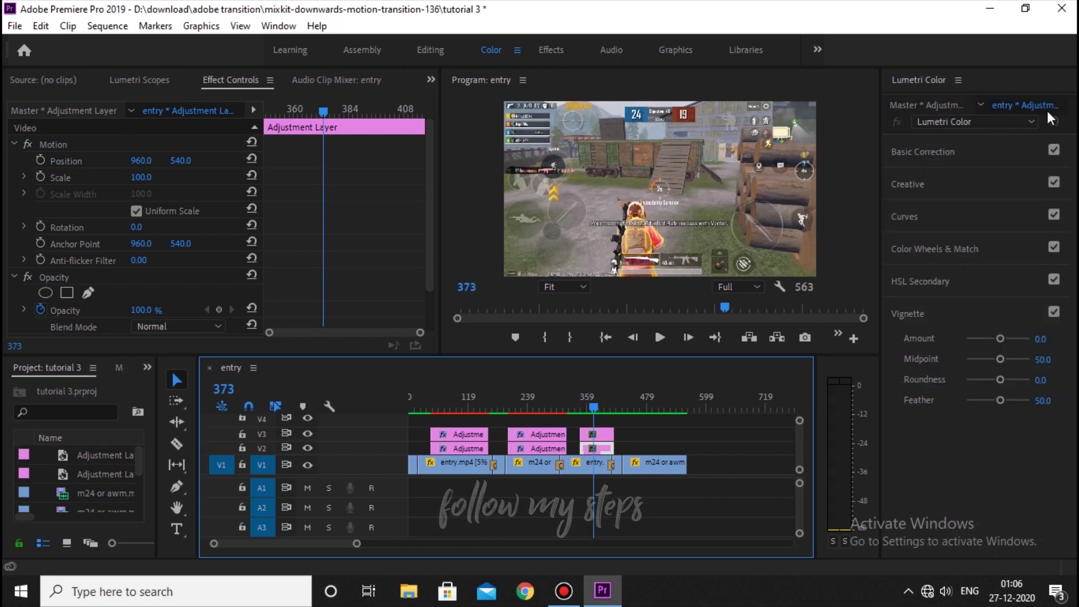
In Lumetri Basic Correction, set Contrast to 30 and Shadows to -30
click(927, 152)
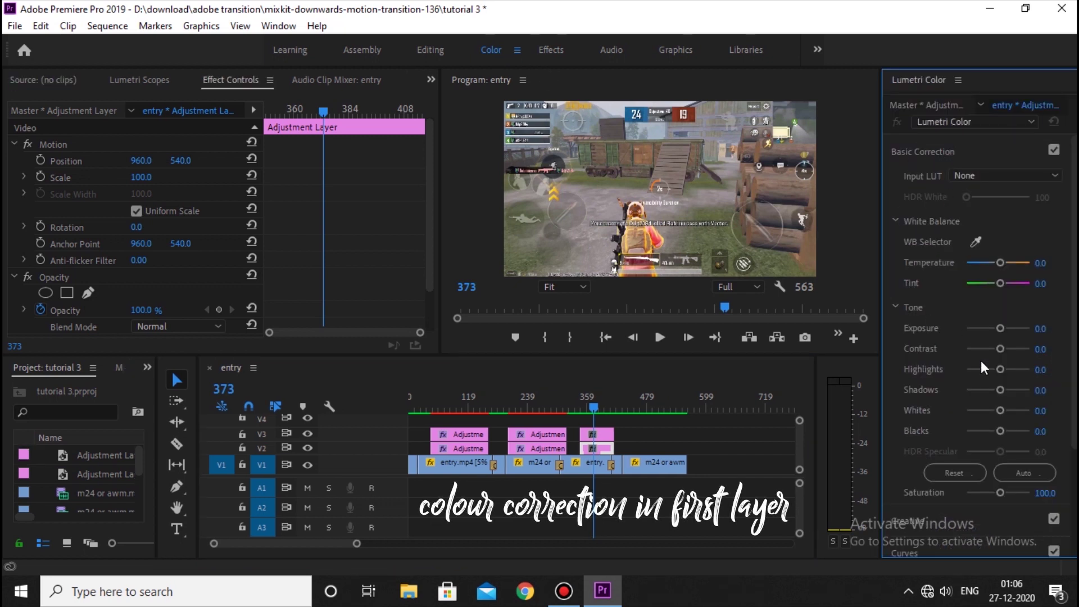
click(1044, 349)
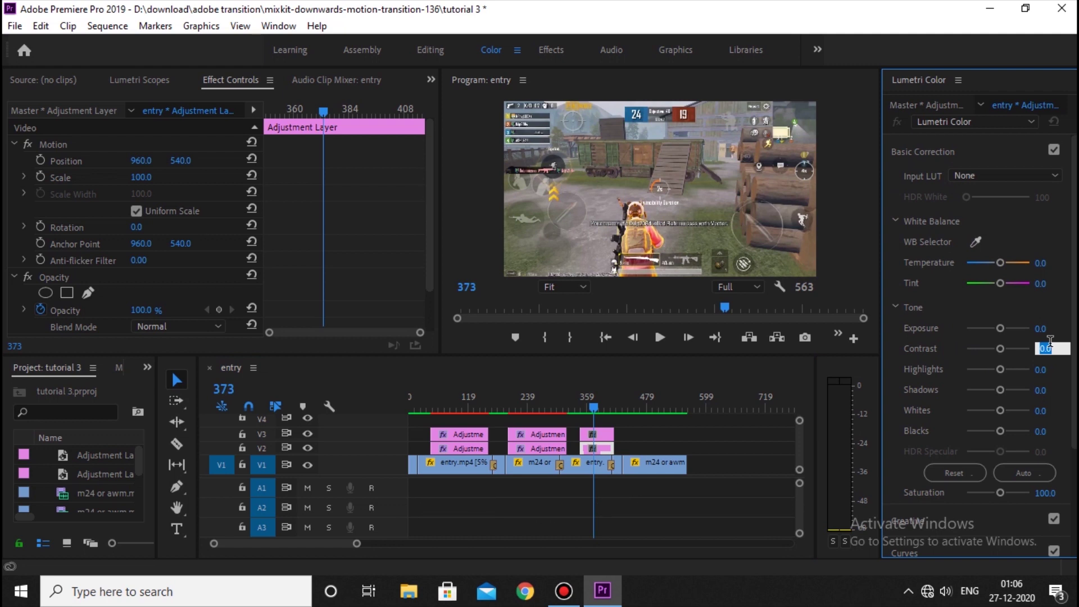
text(30)
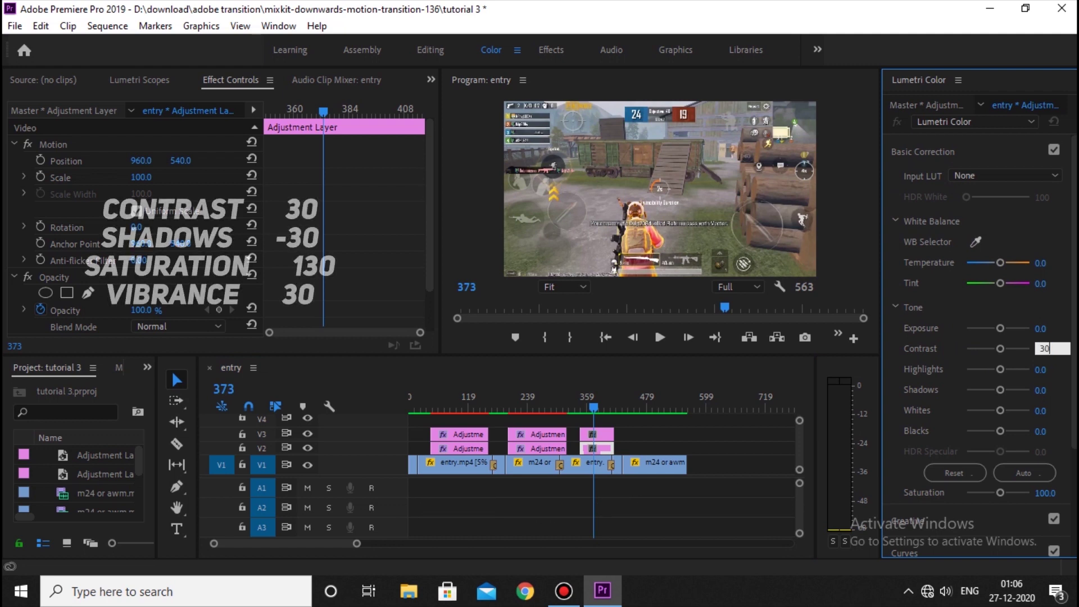
key(Return)
drag(1043, 398, 1052, 392)
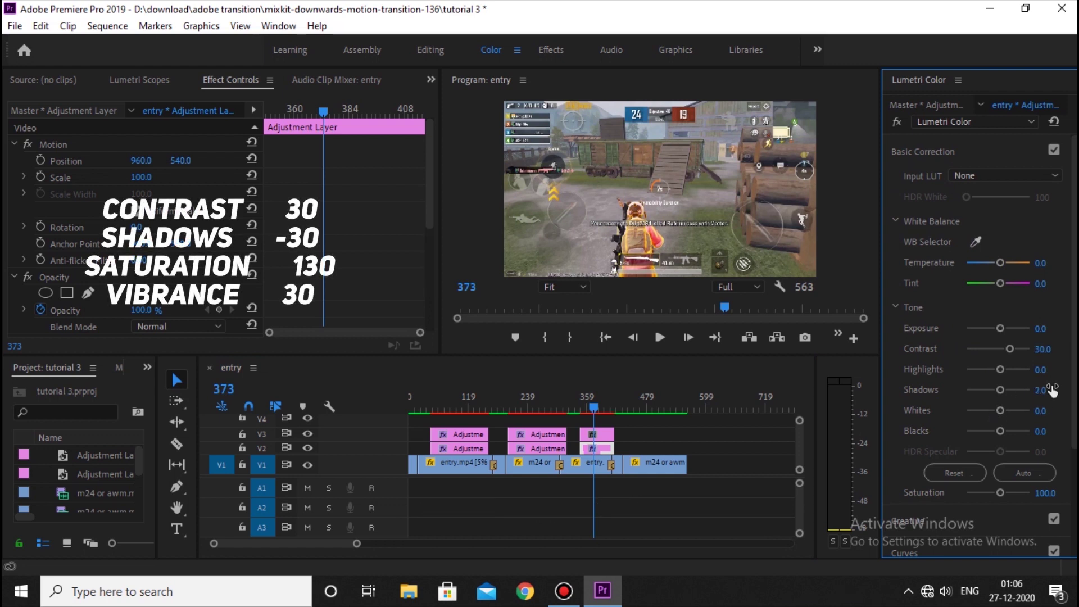
click(1048, 389)
text(-30)
key(Return)
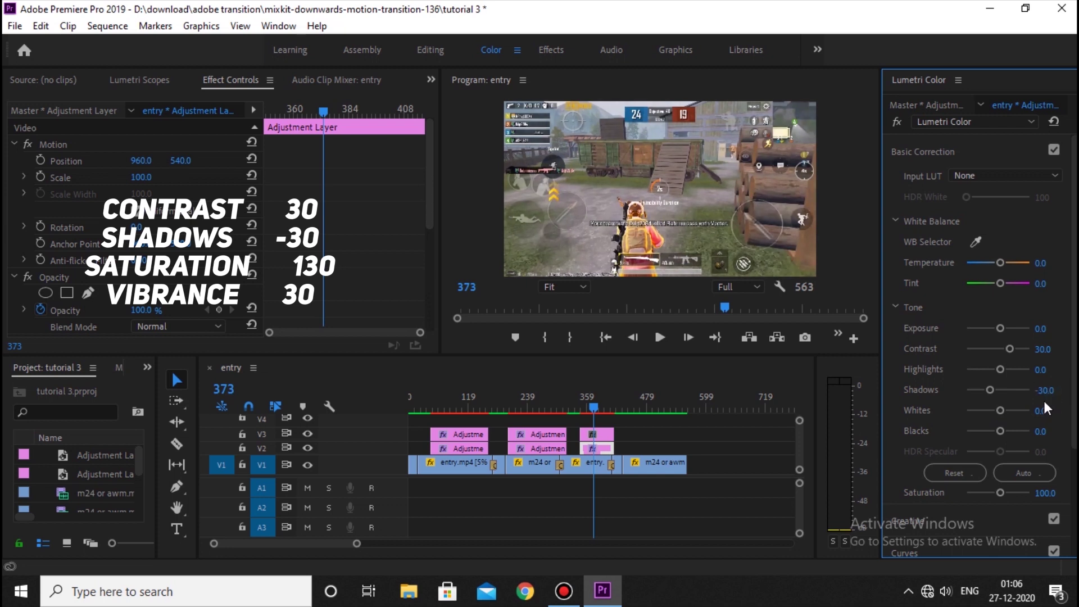
click(922, 151)
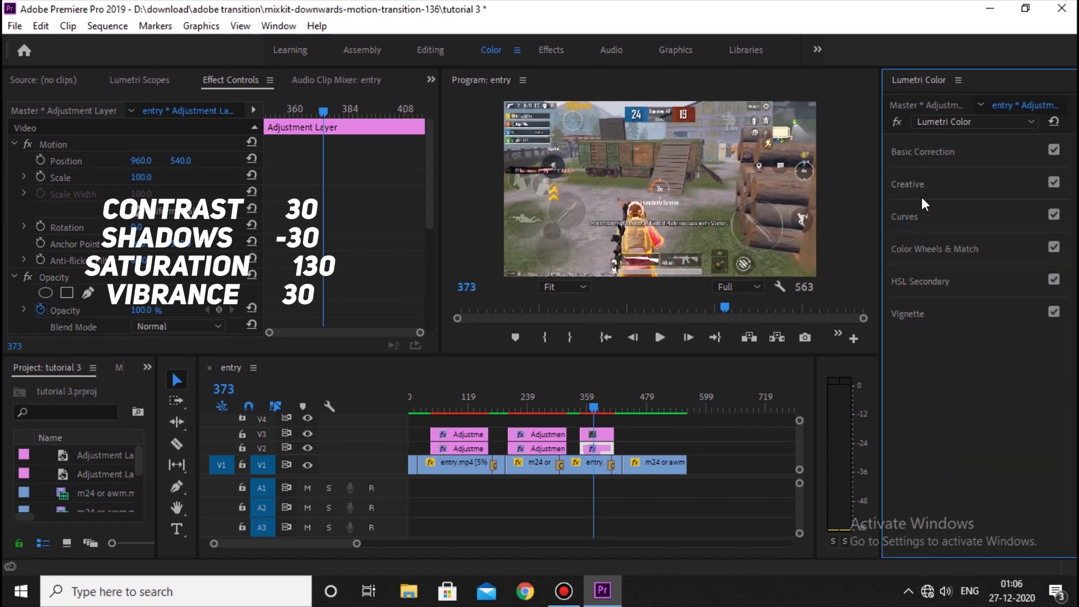
In Lumetri Creative, set Vibrance to 30 and Saturation to 130
click(918, 182)
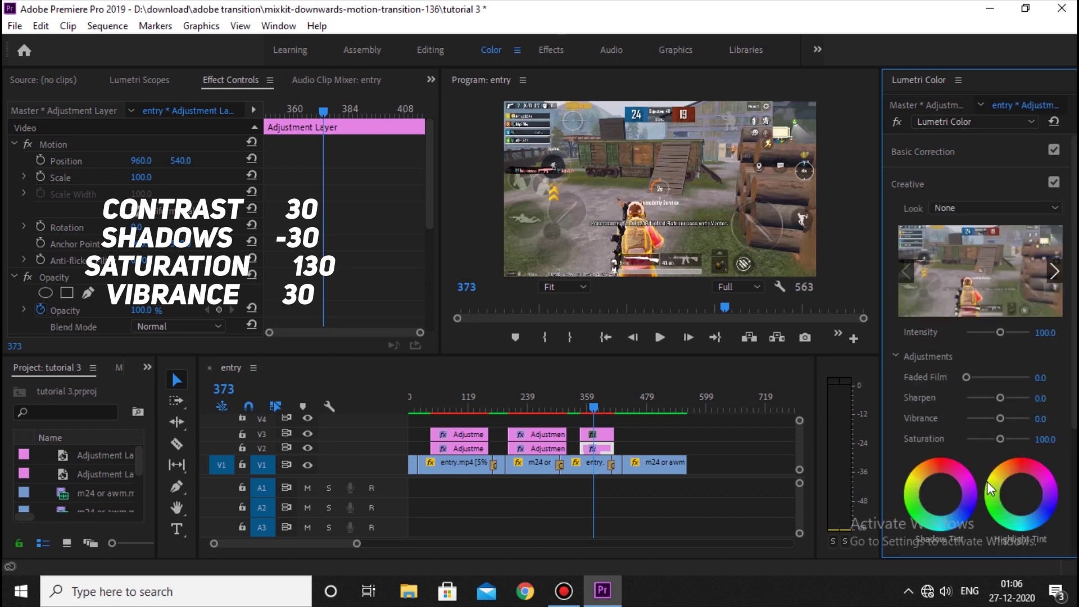
click(1041, 418)
text(30)
key(Return)
click(1045, 439)
text(13)
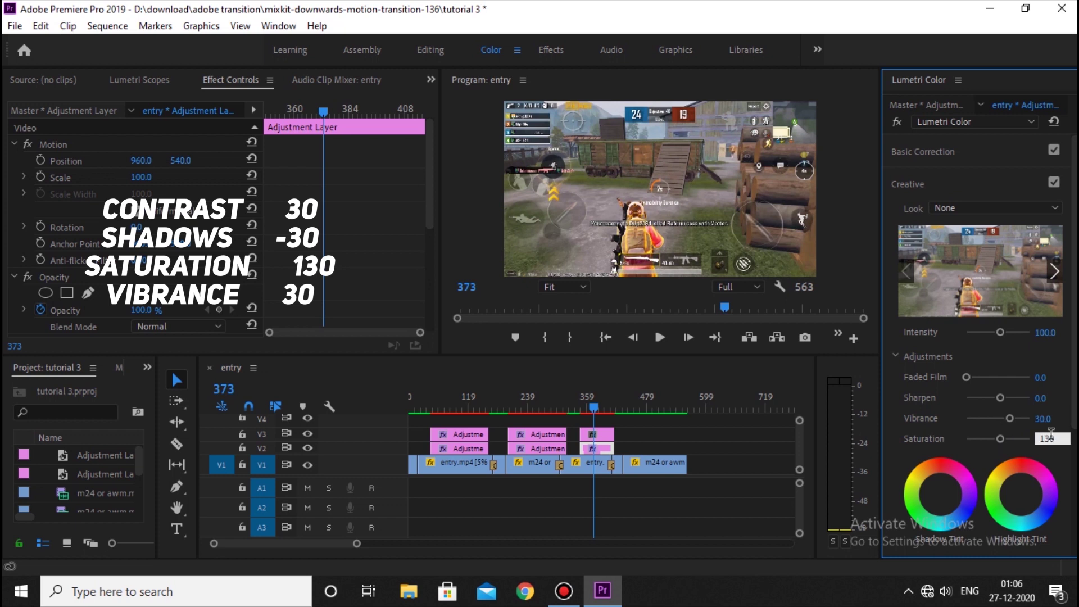
key(Return)
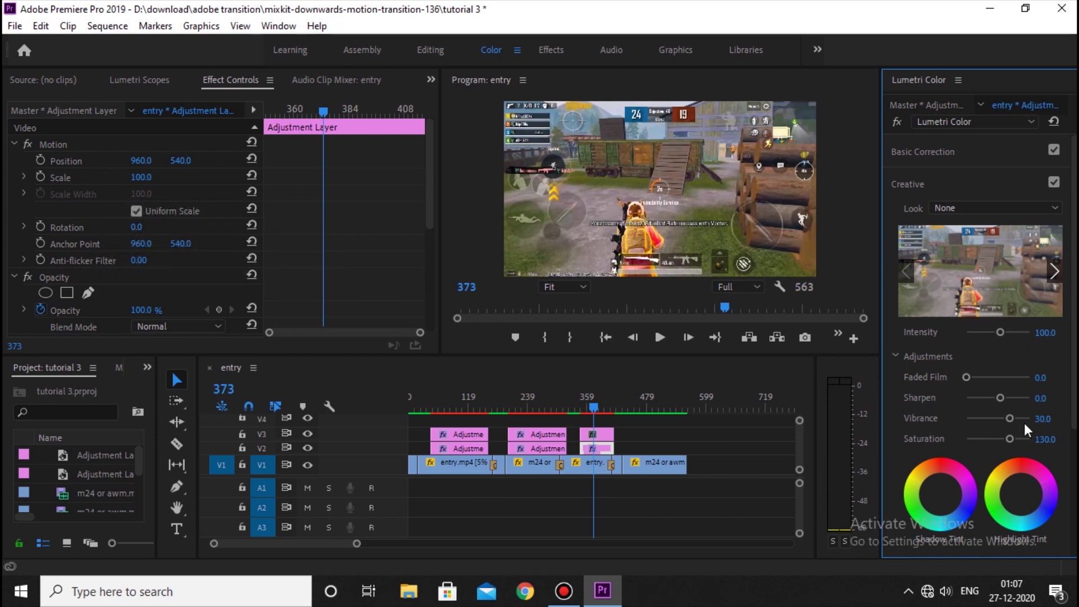
click(926, 153)
click(954, 153)
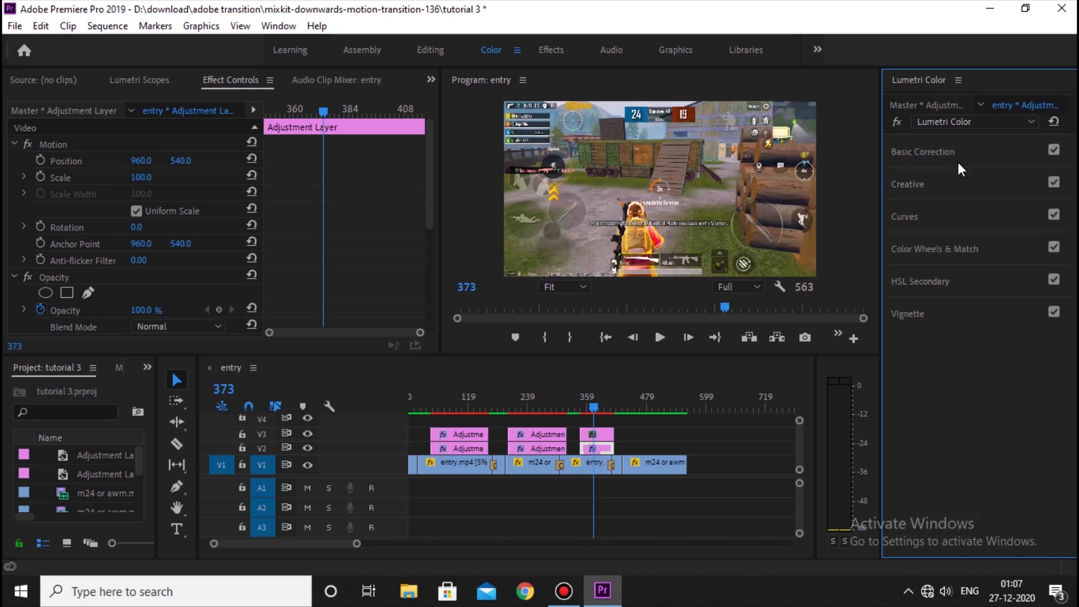
Add a Lumetri edge vignette at amount -1.0, then select the V3 adjustment layer
click(940, 316)
drag(999, 338, 986, 336)
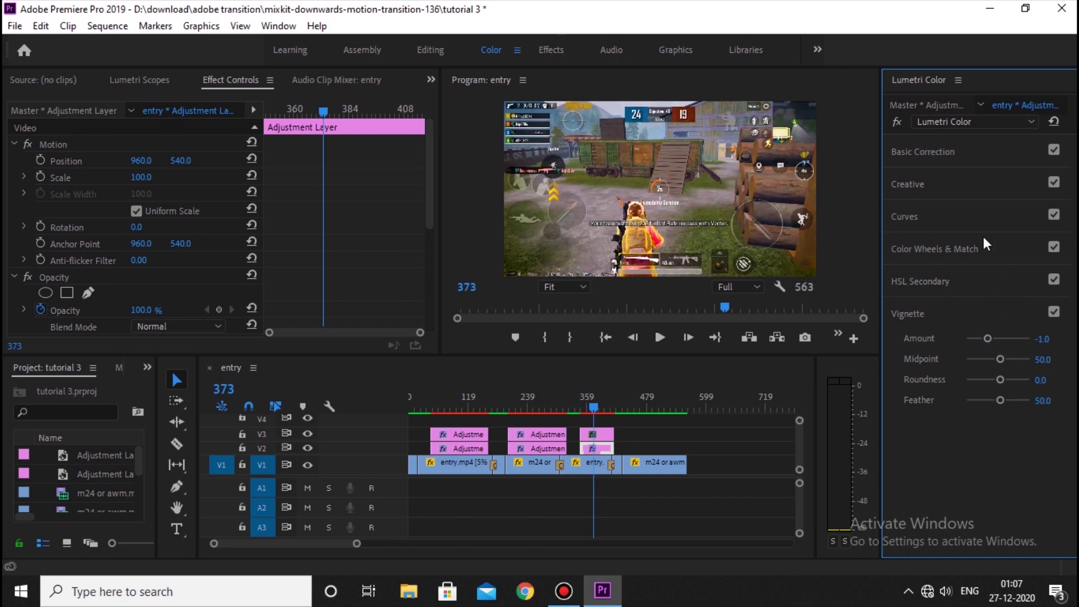
click(1055, 314)
click(1054, 313)
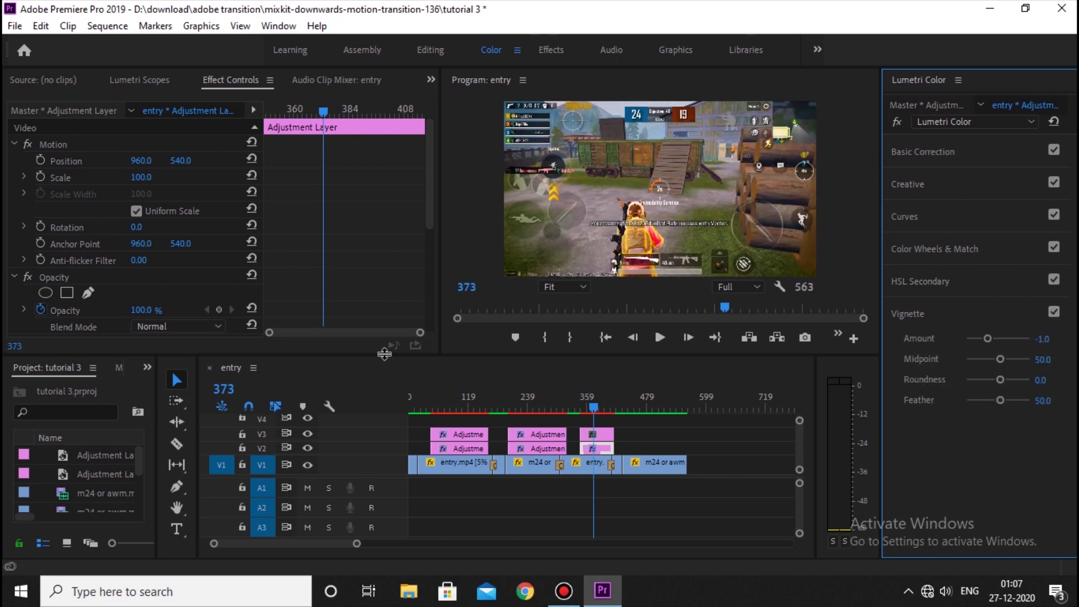
click(592, 435)
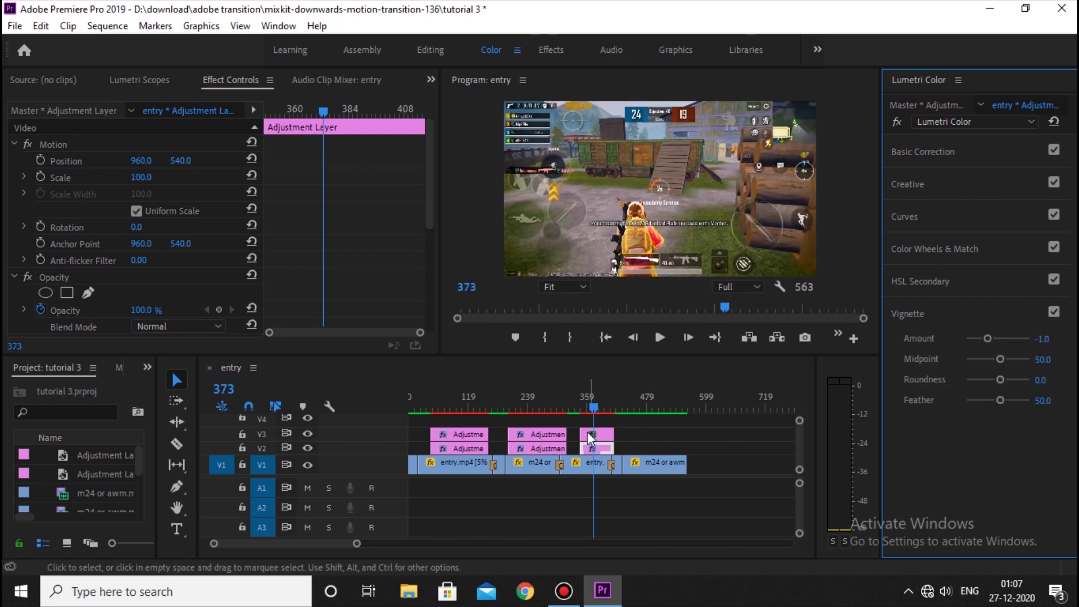
click(548, 48)
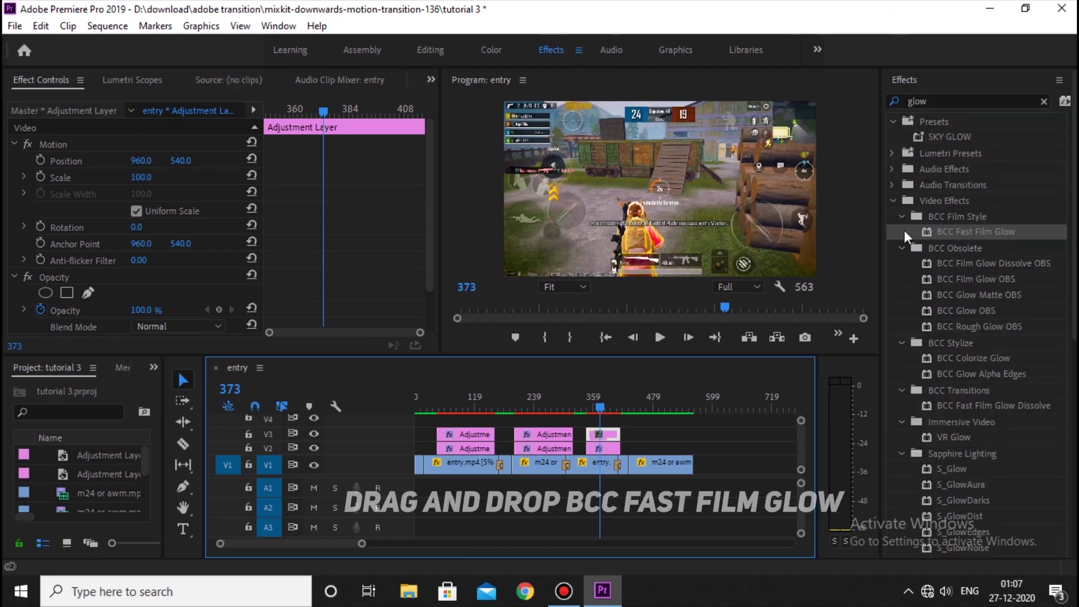
Apply BCC Fast Film Glow to the V3 adjustment layer near frame 359 and open its Glow Color picker
drag(931, 228, 610, 434)
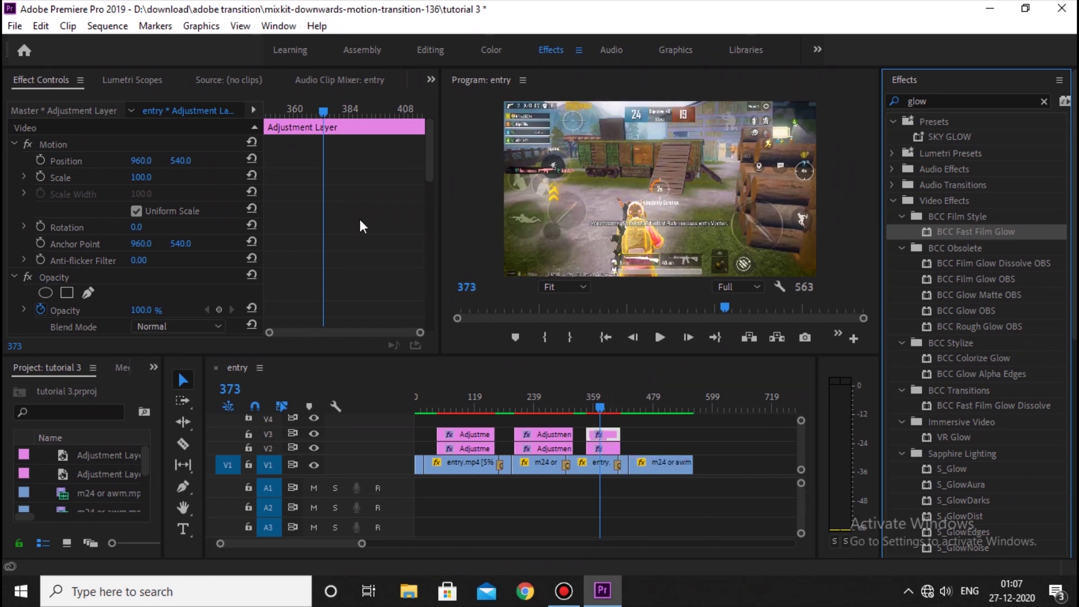
scroll(359, 240, down, 3)
scroll(353, 233, down, 2)
scroll(311, 247, down, 2)
scroll(352, 211, down, 2)
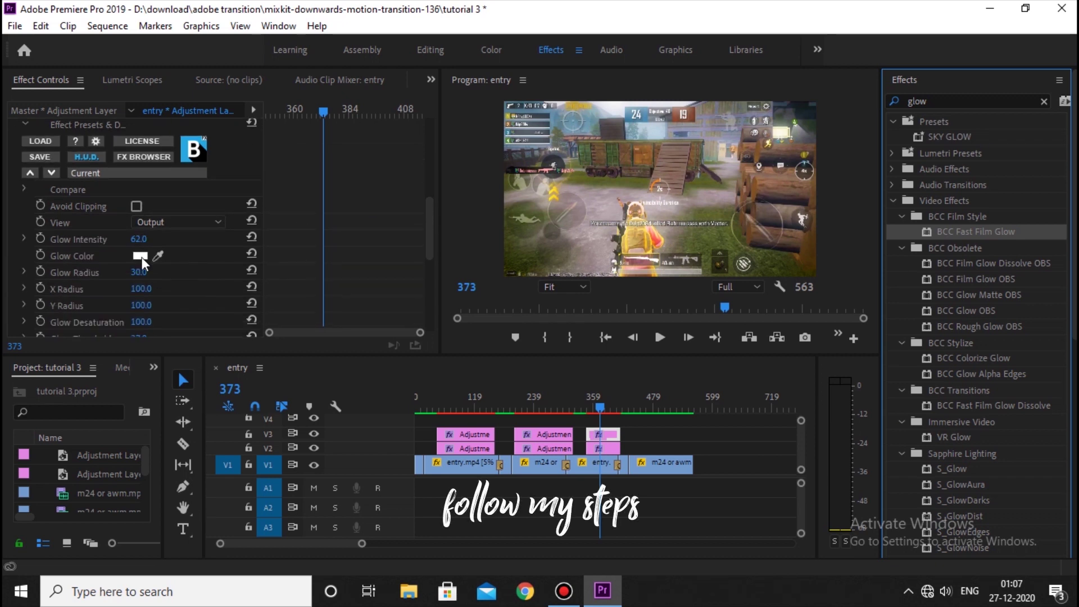
click(140, 256)
Set the Fast Film Glow colour to orange FF6714
click(525, 370)
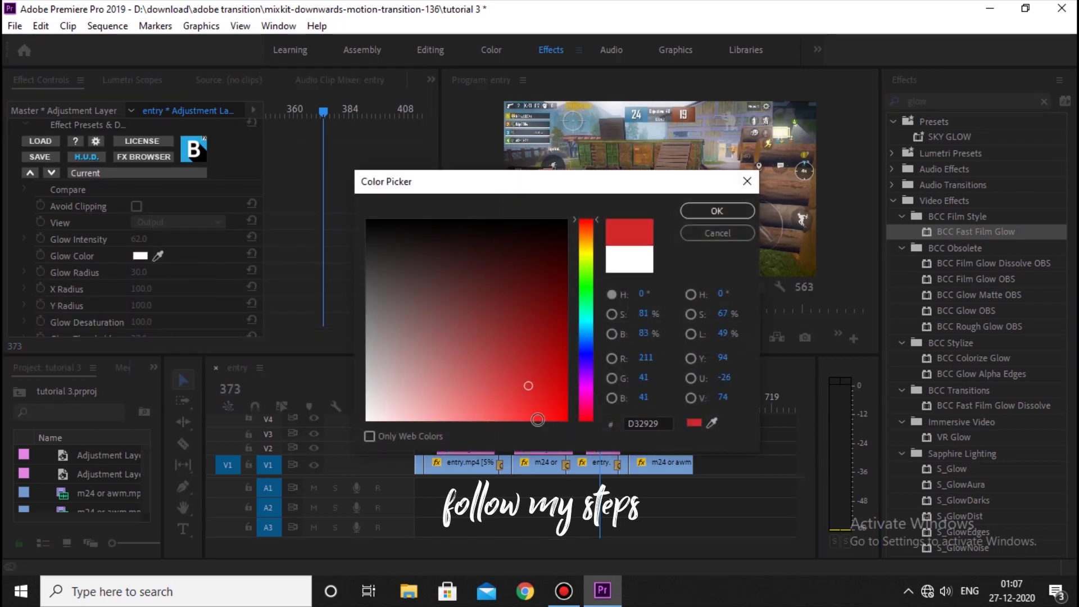
click(584, 231)
click(535, 279)
drag(535, 278, 550, 421)
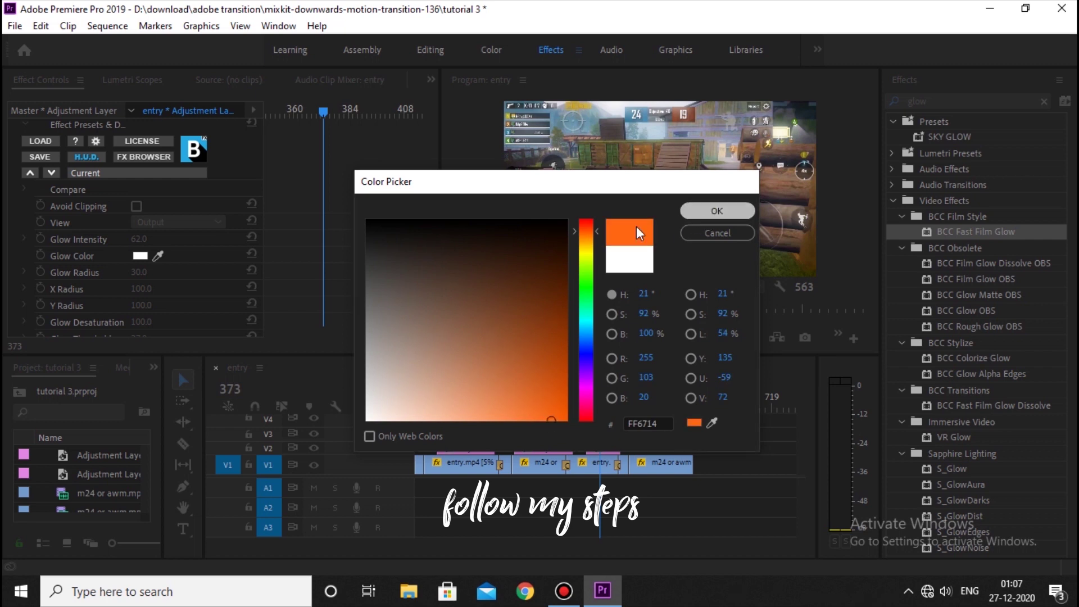
click(701, 212)
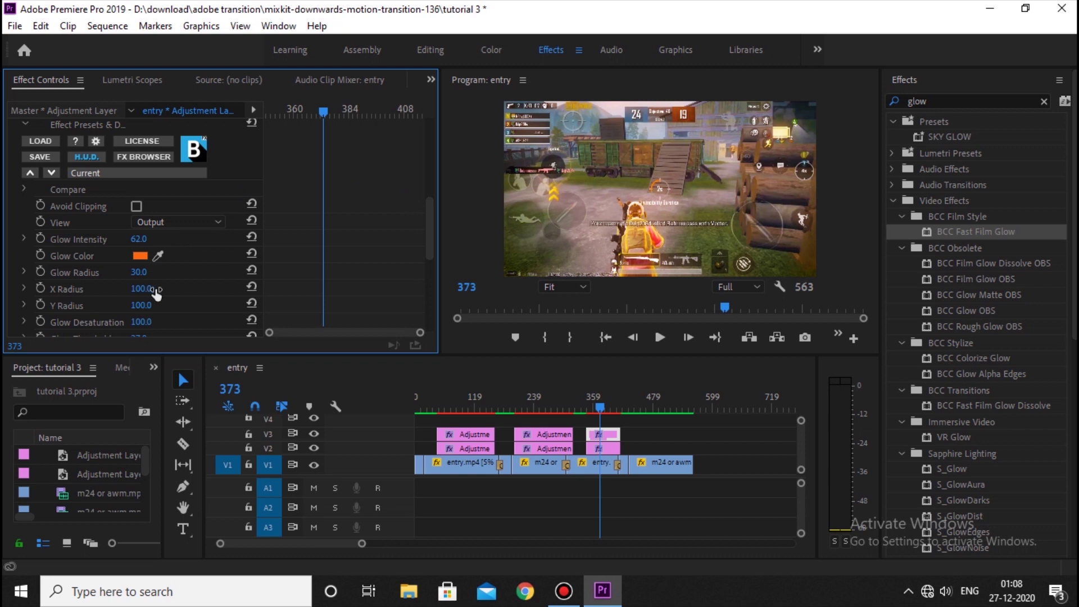
Set Glow Intensity 400, Glow Radius 60 and Glow Threshold 60
click(152, 271)
text(4)
key(Return)
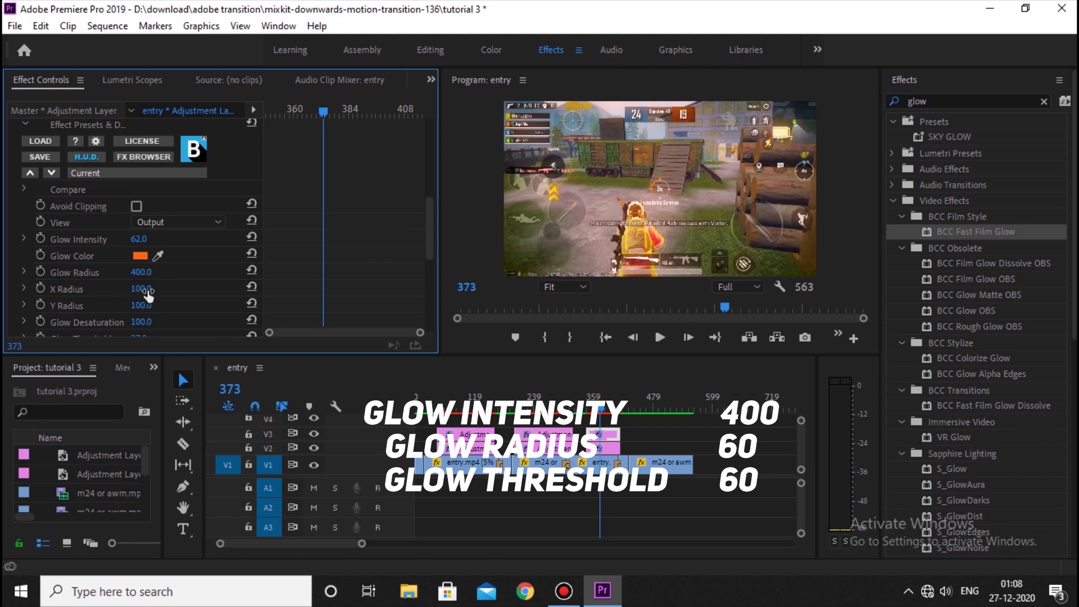
click(150, 274)
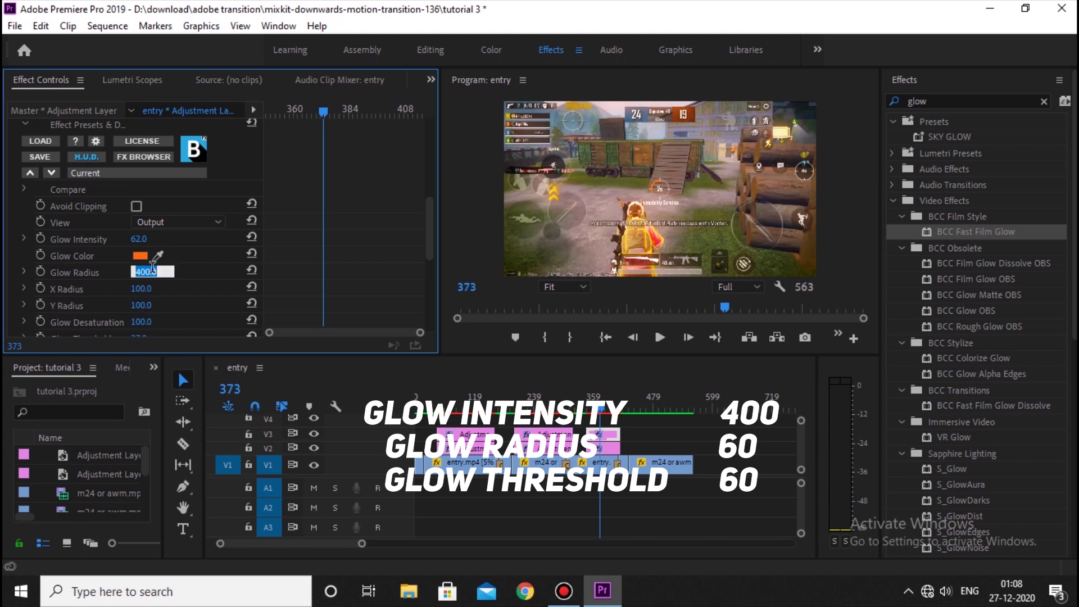
text(60.)
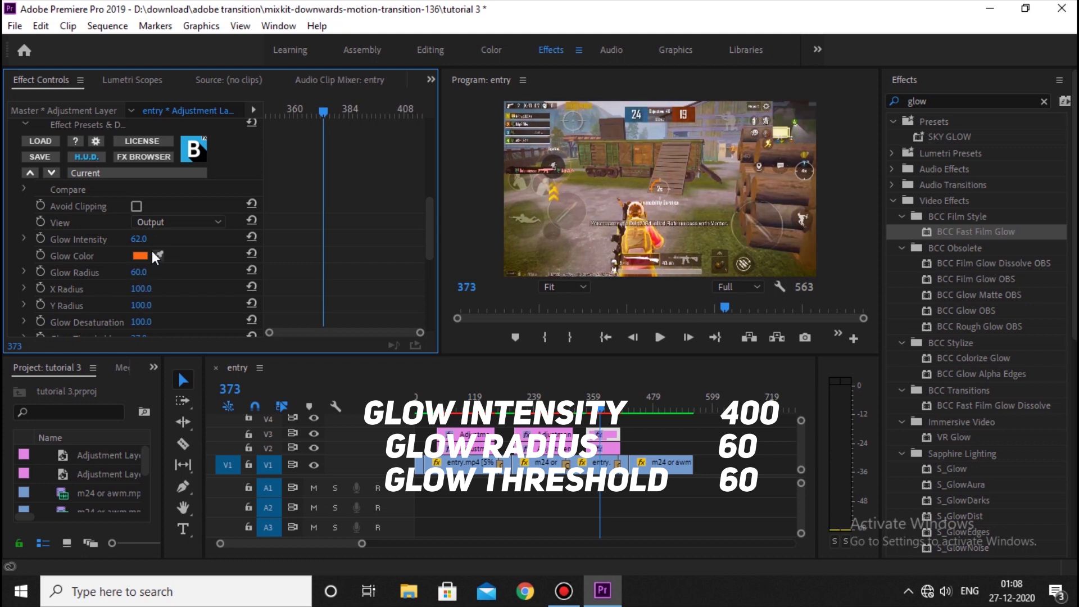
click(153, 235)
text(400)
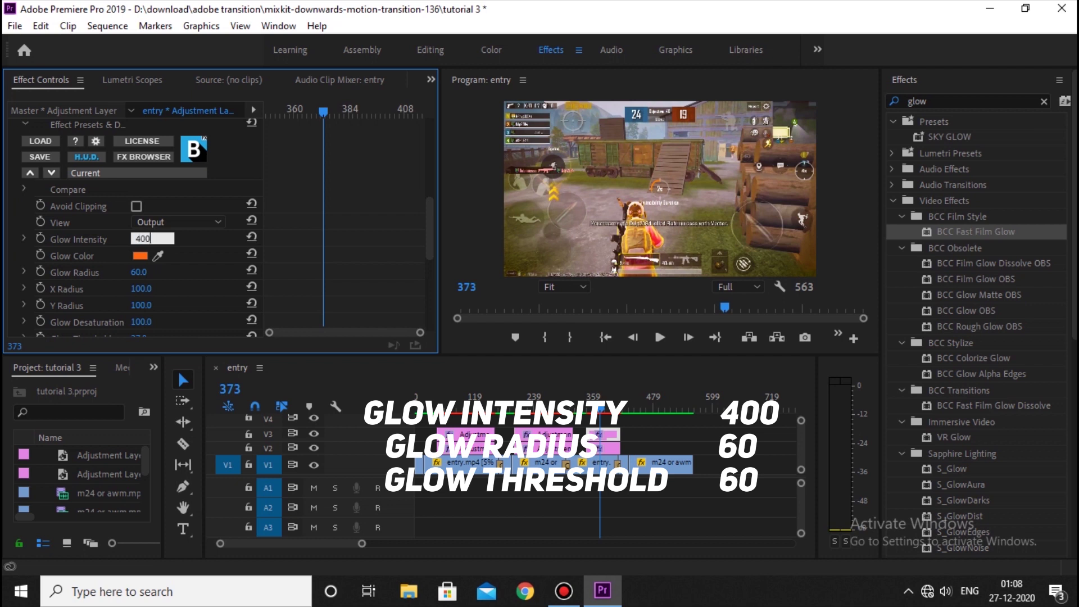
key(Return)
scroll(318, 211, down, 3)
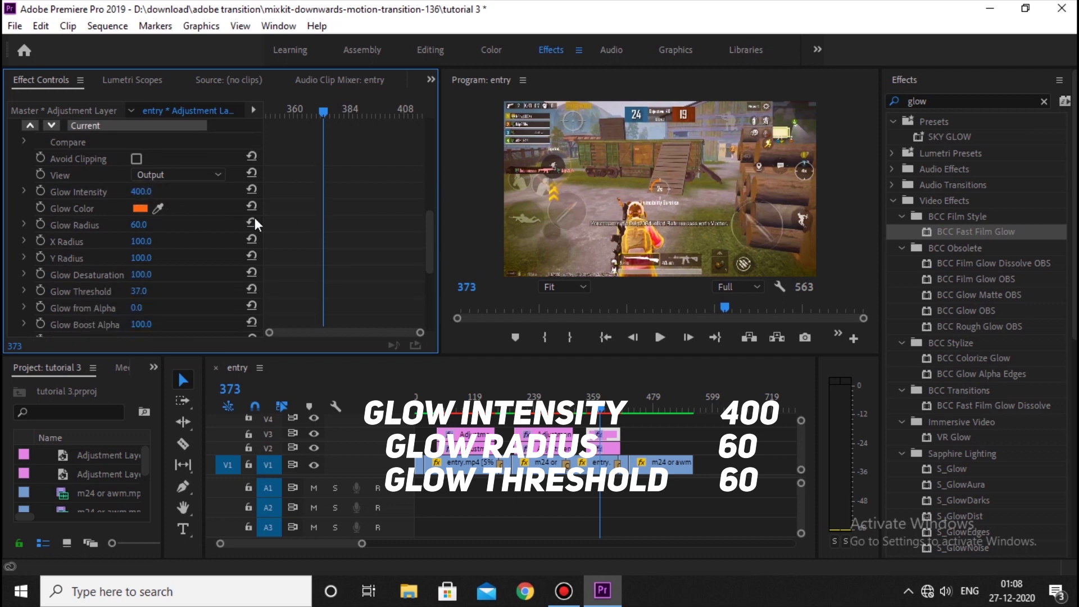
click(145, 288)
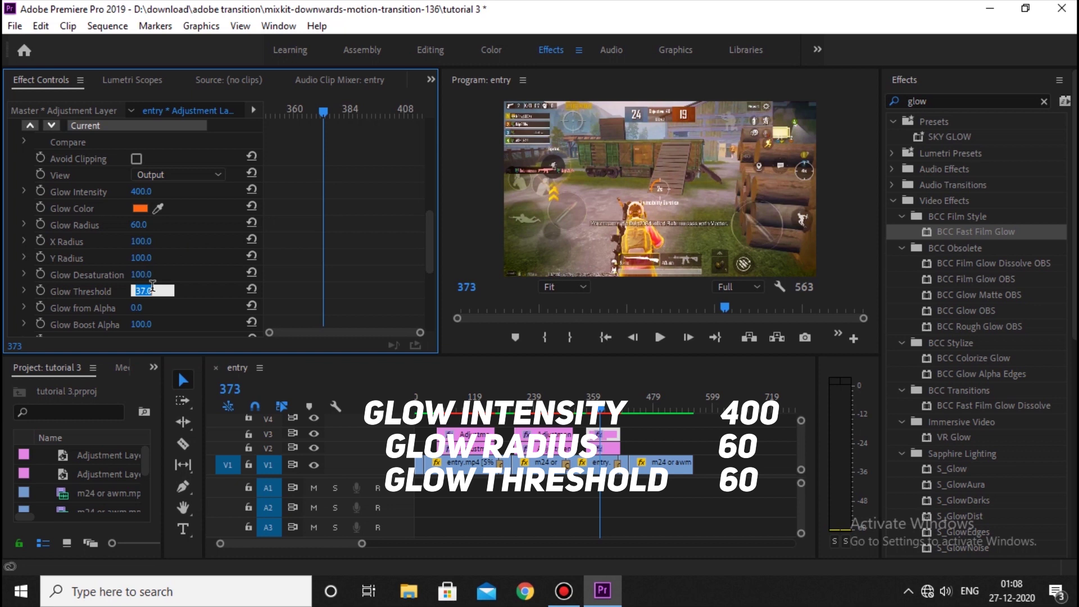
text(60)
key(Return)
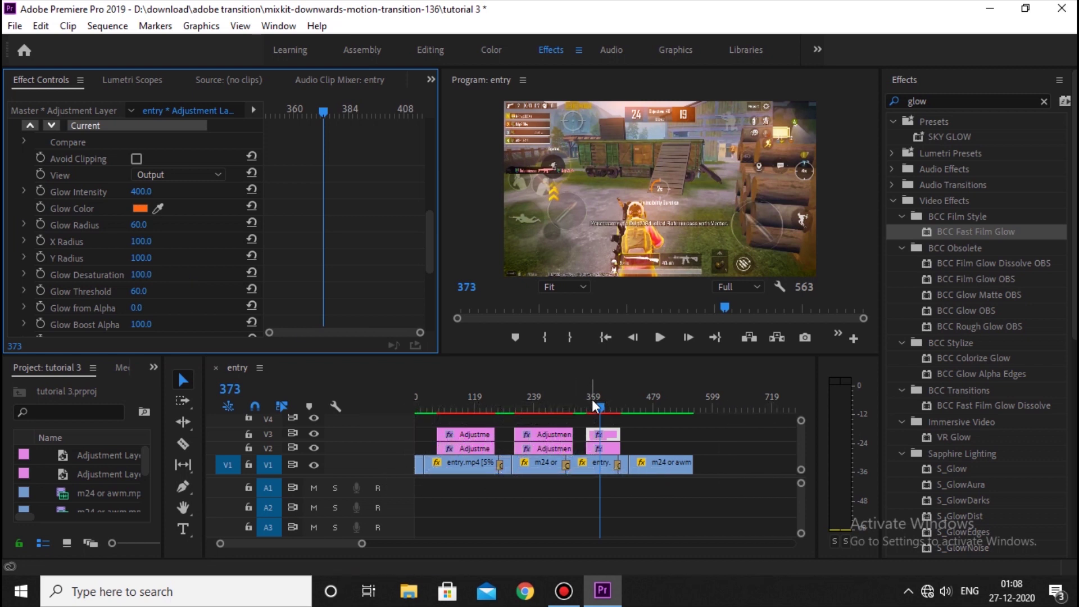
Select the third adjustment-layer pair, lock V1, and paste the copies at the playhead
mouse_move(592, 399)
mouse_down()
mouse_move(641, 396)
mouse_move(633, 396)
mouse_up()
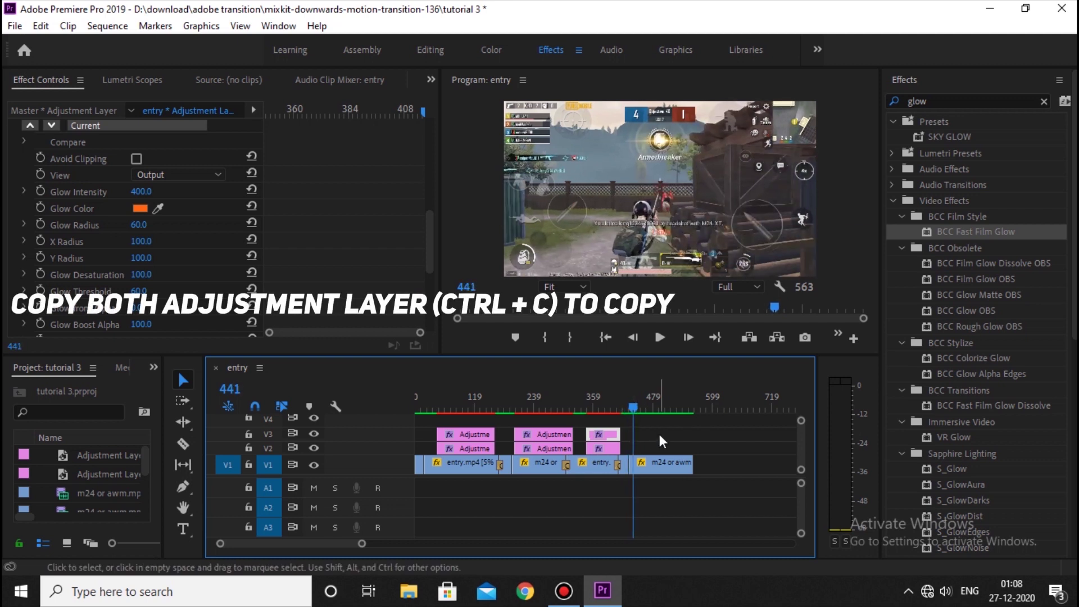
drag(658, 436, 614, 449)
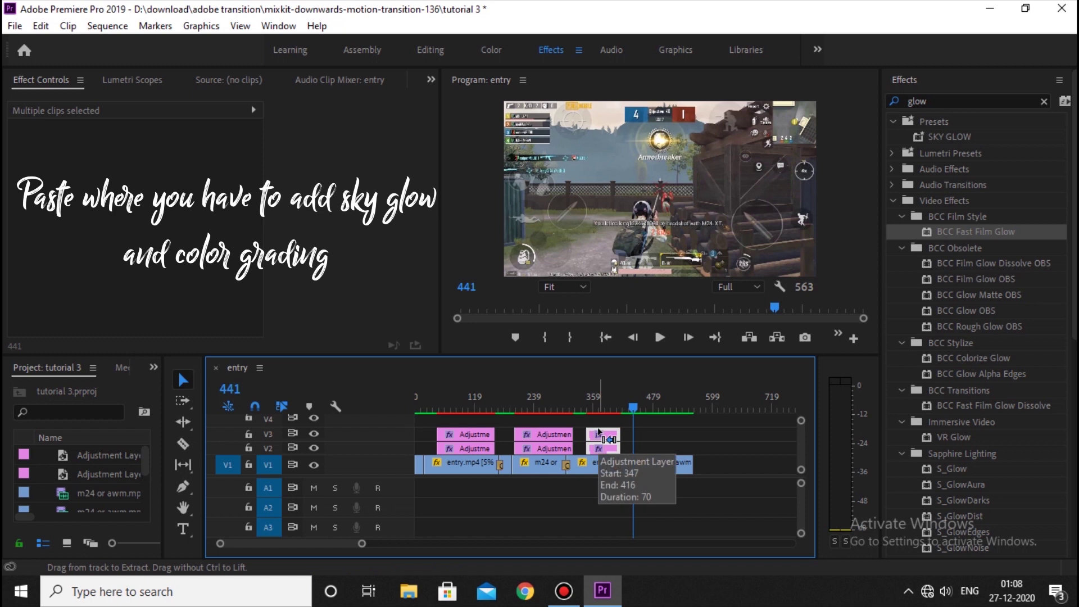
click(248, 464)
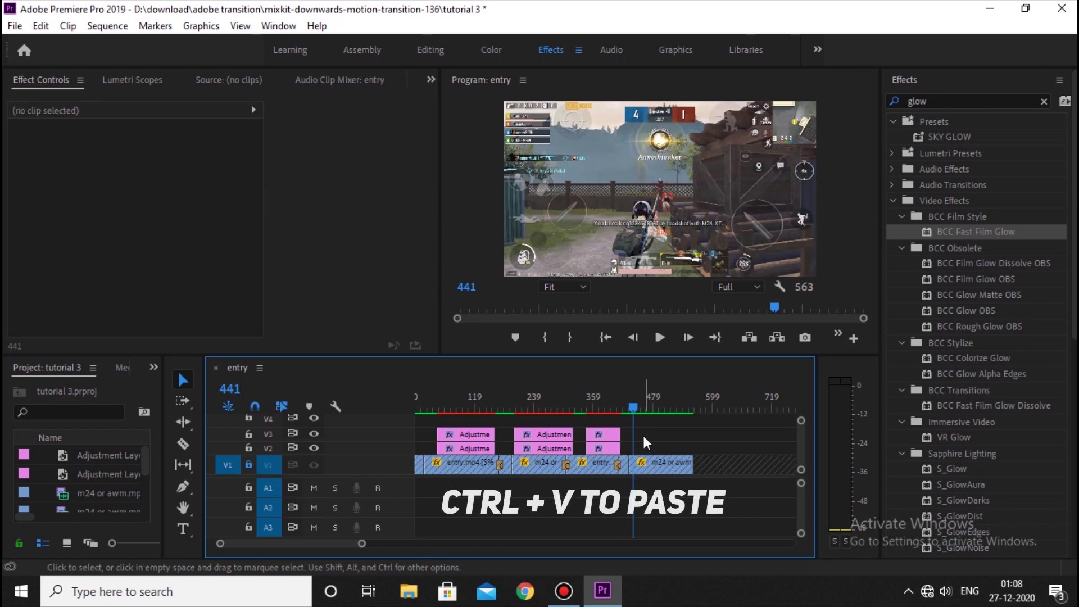
key(ctrl+v)
Check the pasted pair at frame 479, unlock V1, and select the pasted V3 adjustment layer
drag(663, 398, 652, 397)
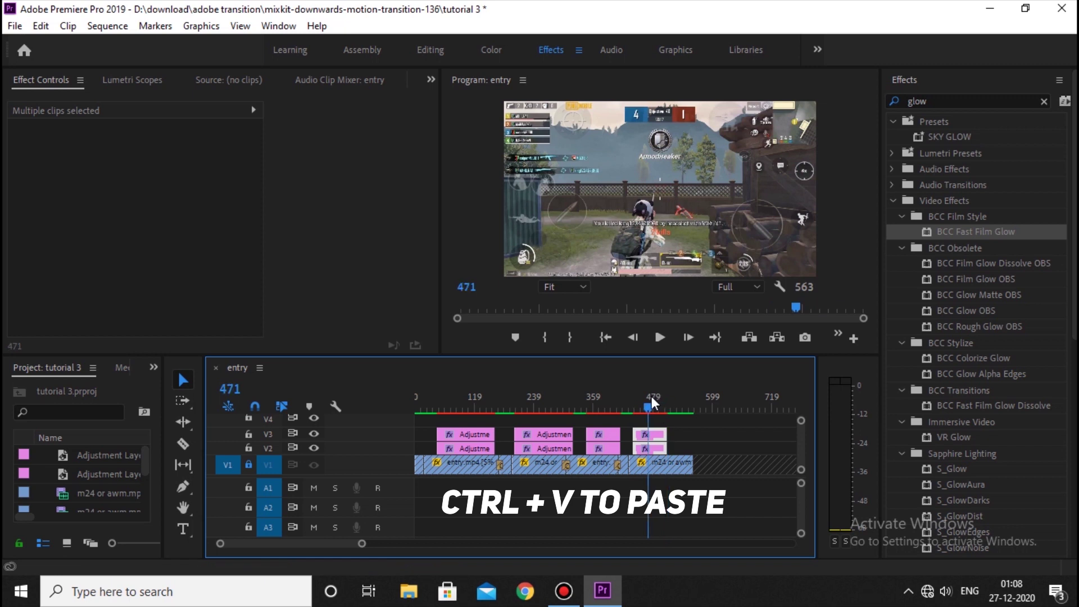
click(248, 464)
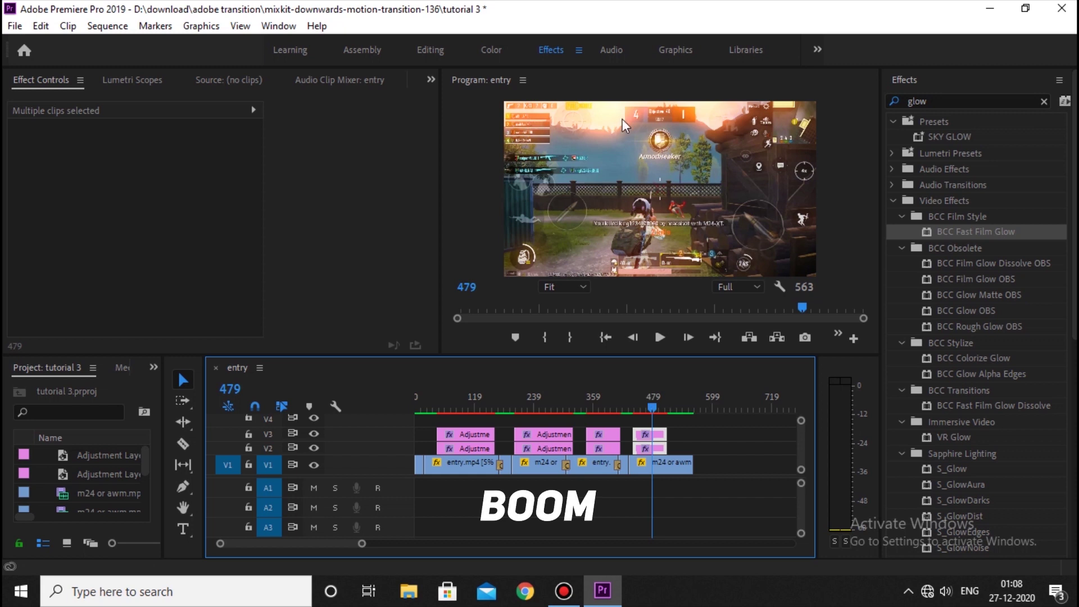
click(720, 438)
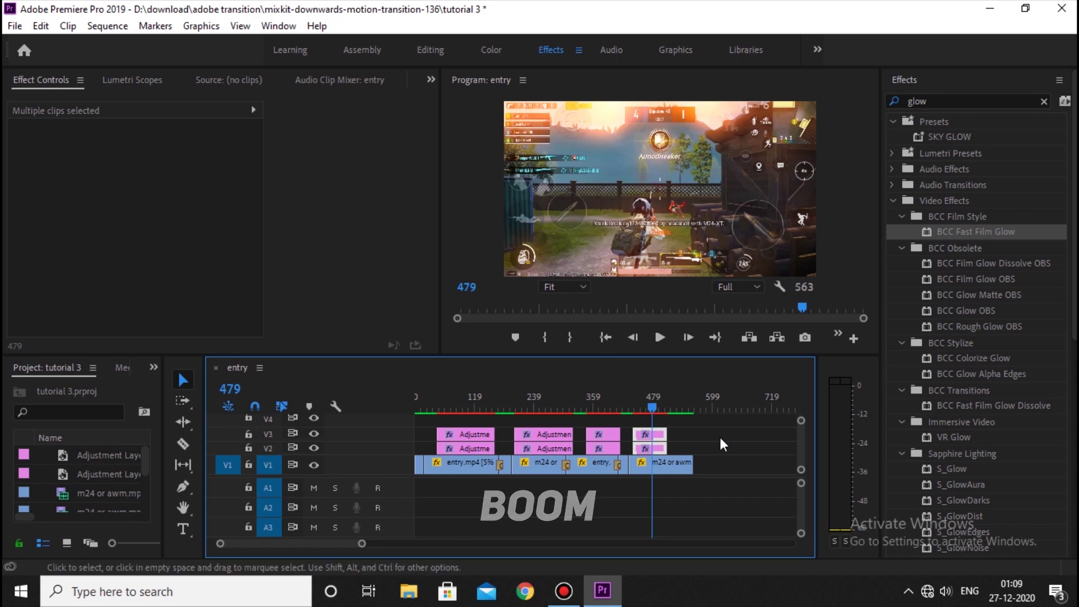
click(656, 435)
scroll(333, 234, down, 5)
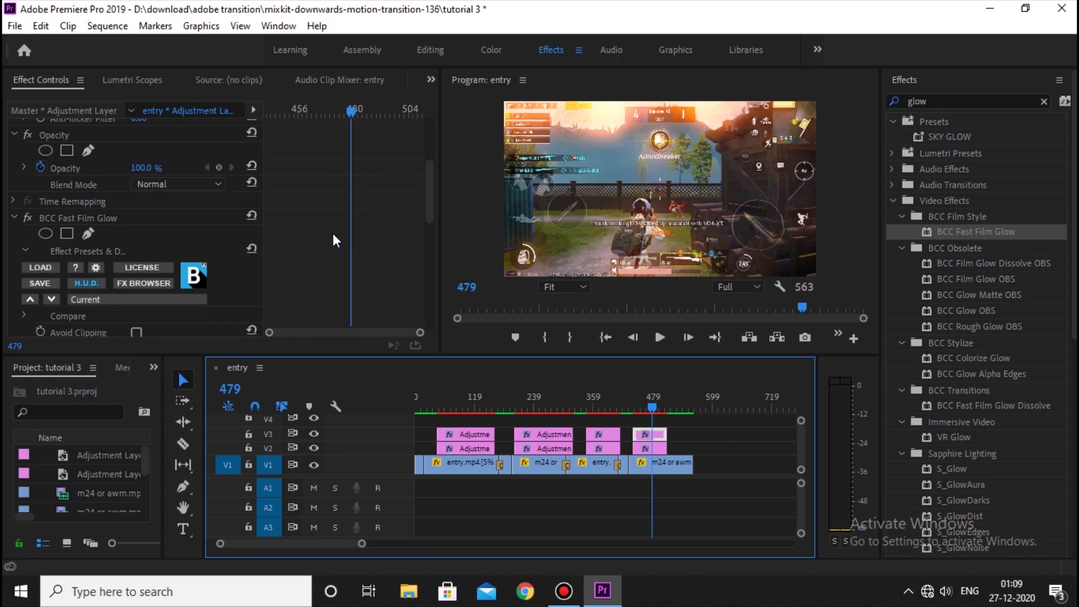
Change the pasted layer's BCC Fast Film Glow colour to deeper orange EF6114 and preview it
scroll(279, 264, down, 2)
click(139, 287)
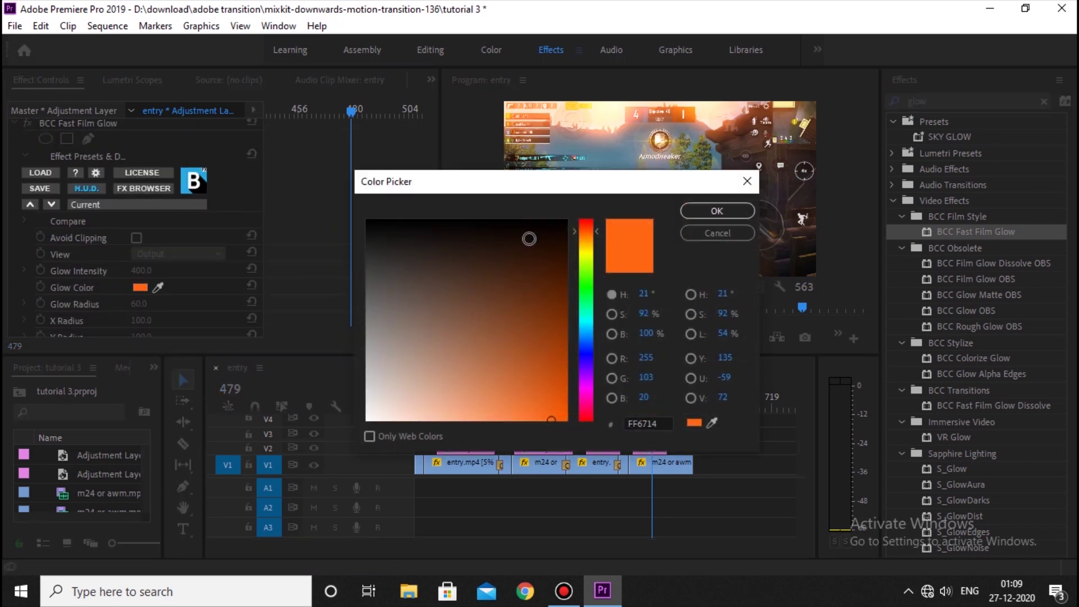
drag(585, 240, 585, 232)
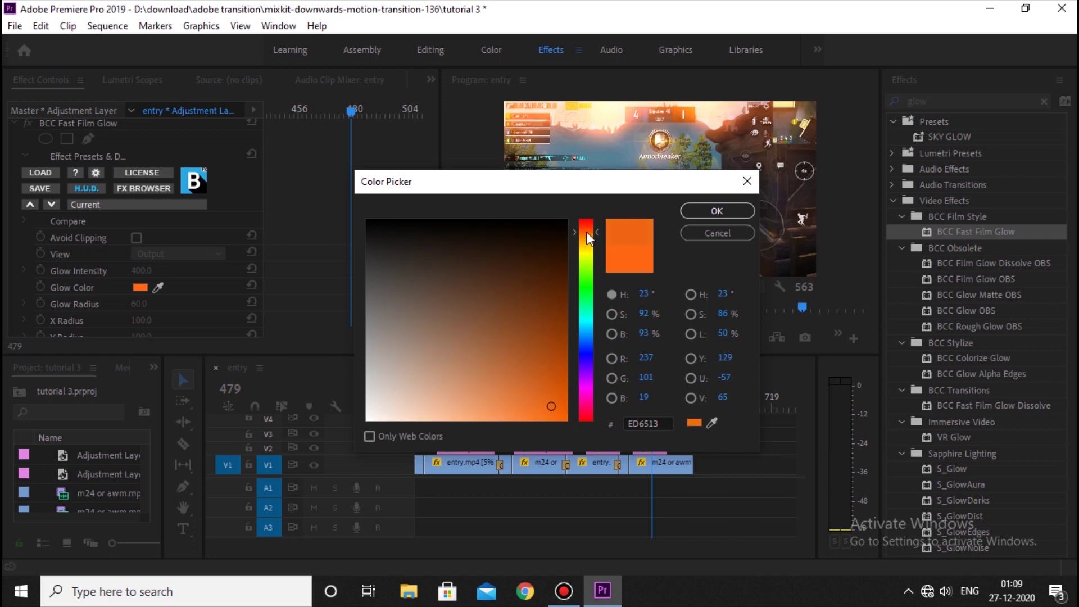
drag(550, 400, 550, 408)
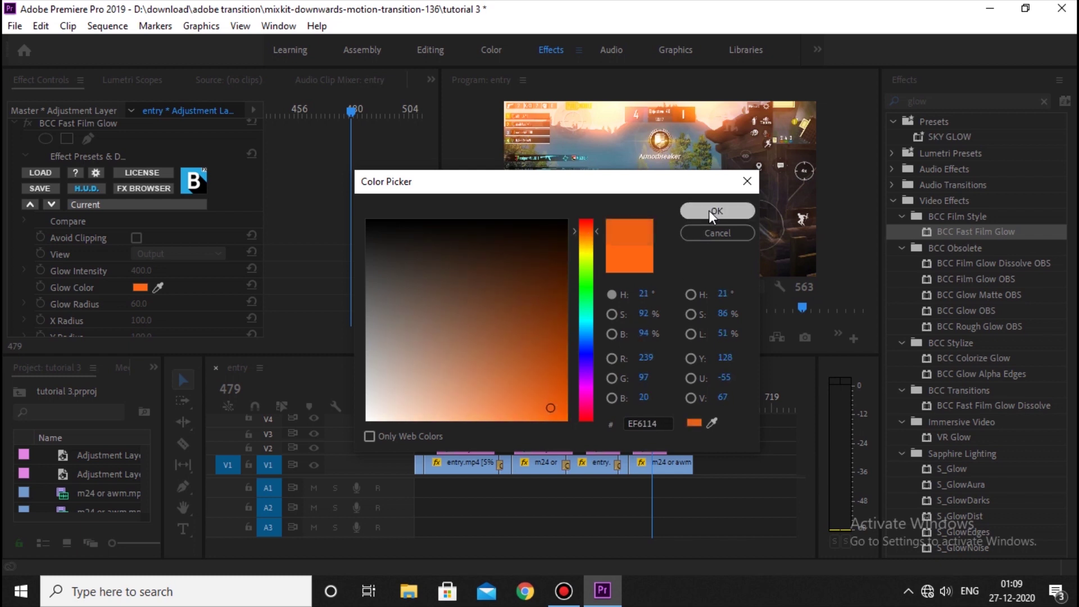
click(706, 211)
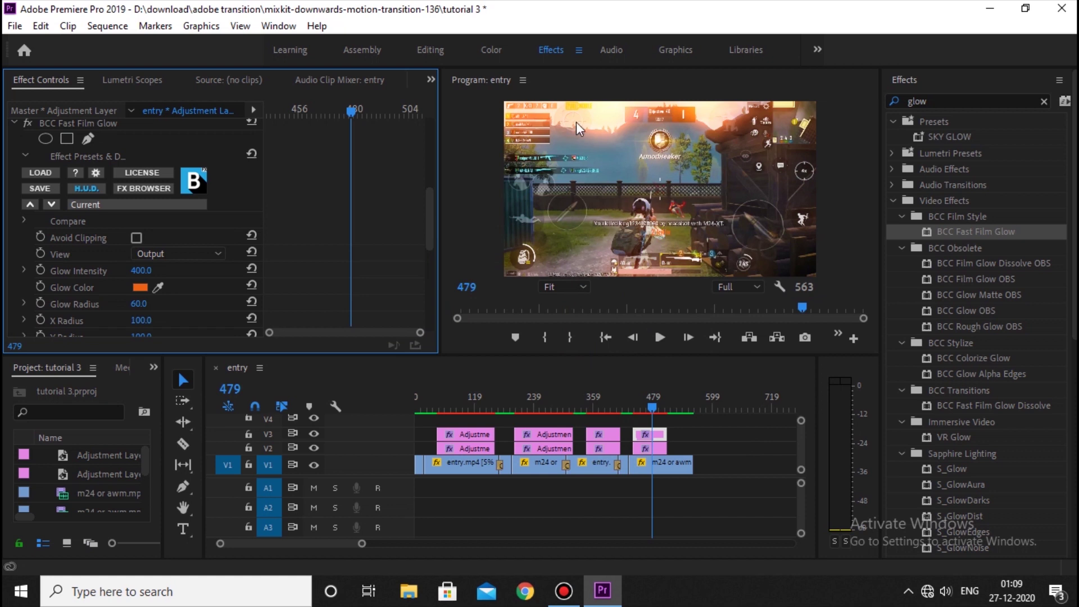
drag(642, 395, 626, 393)
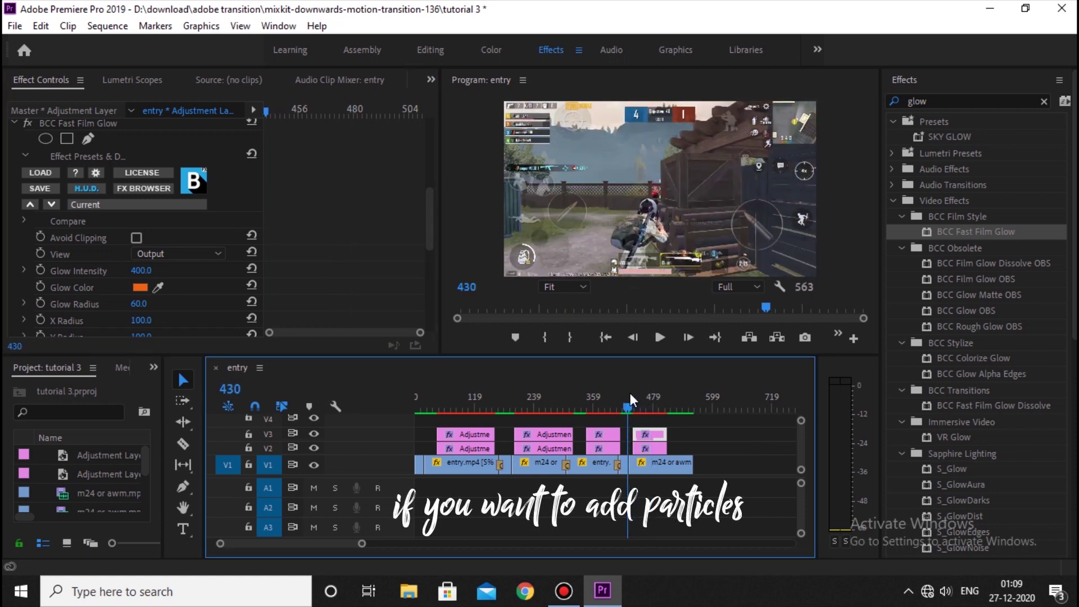
click(982, 4)
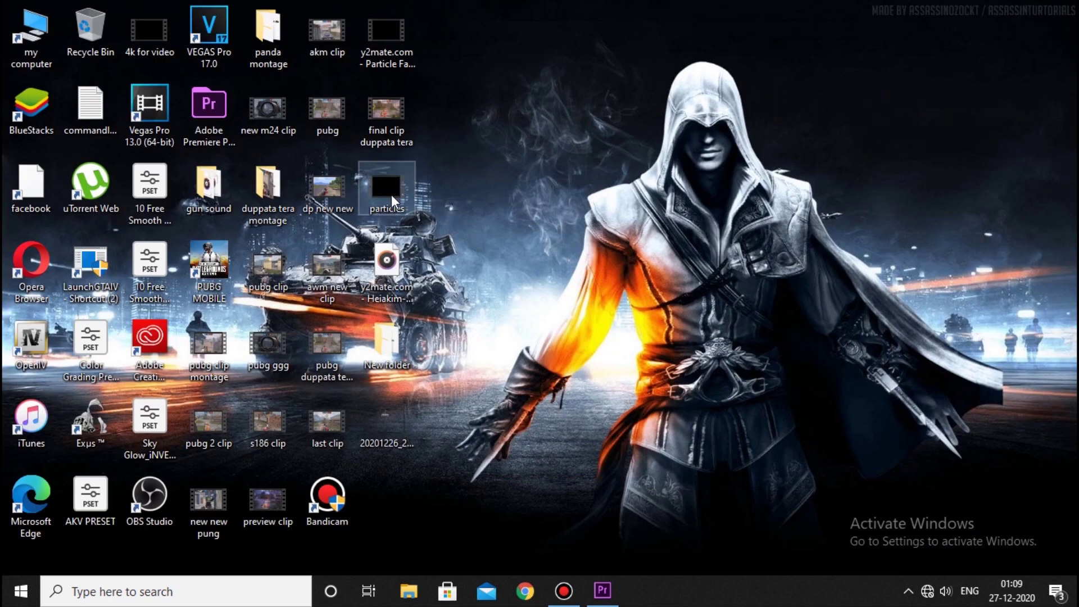
Drop particles.mp4 from the desktop onto track V4 of the sequence
mouse_move(381, 194)
mouse_down()
mouse_move(601, 604)
mouse_move(709, 442)
mouse_move(621, 414)
mouse_move(516, 417)
mouse_up()
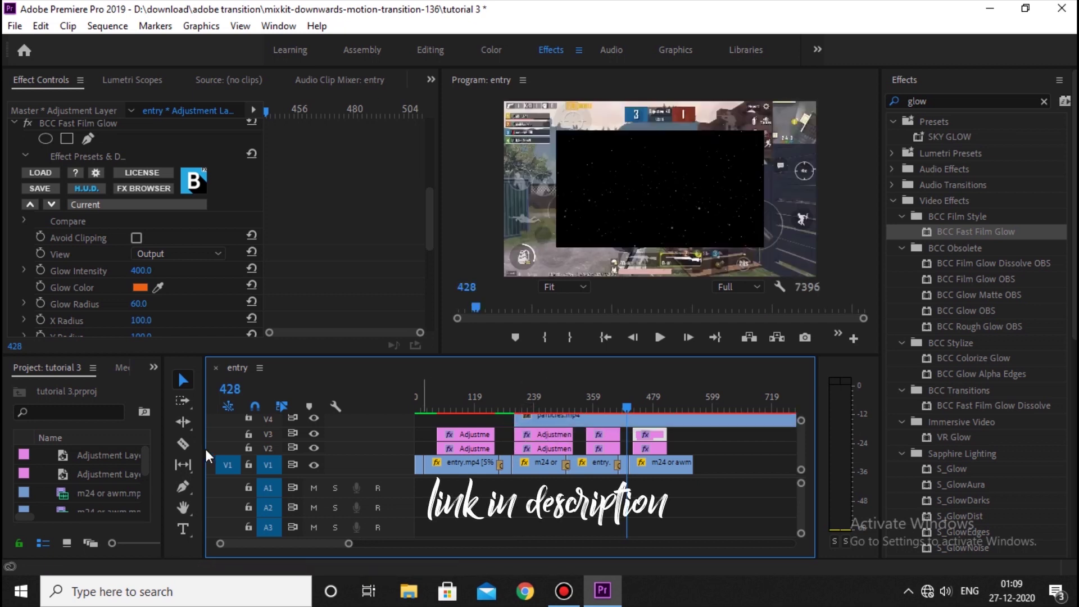
Razor the V4 particles clip at two points and delete the last and middle pieces
click(182, 446)
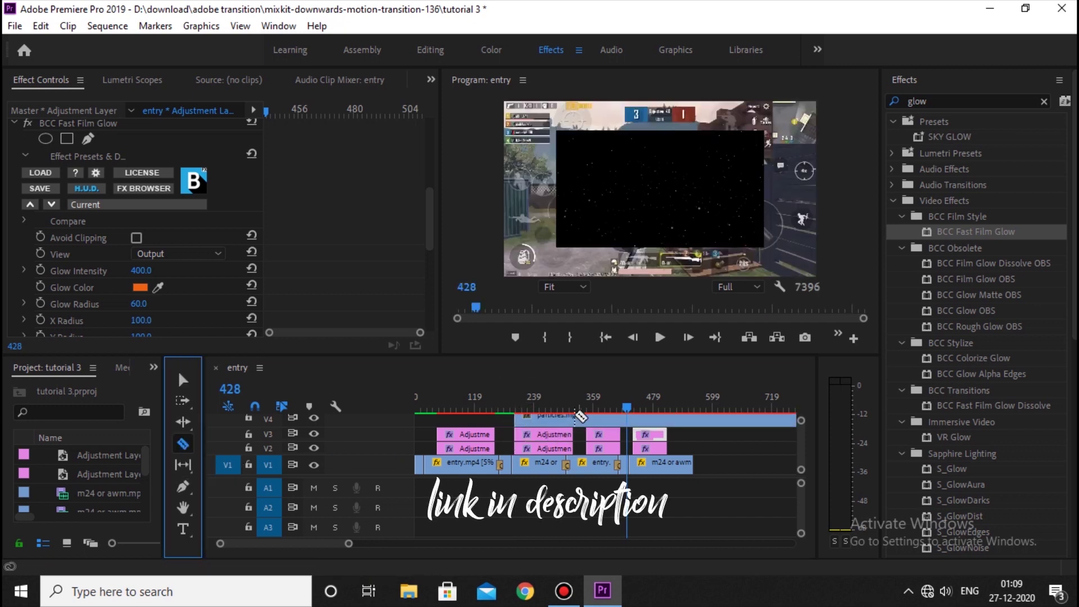
click(571, 418)
click(633, 418)
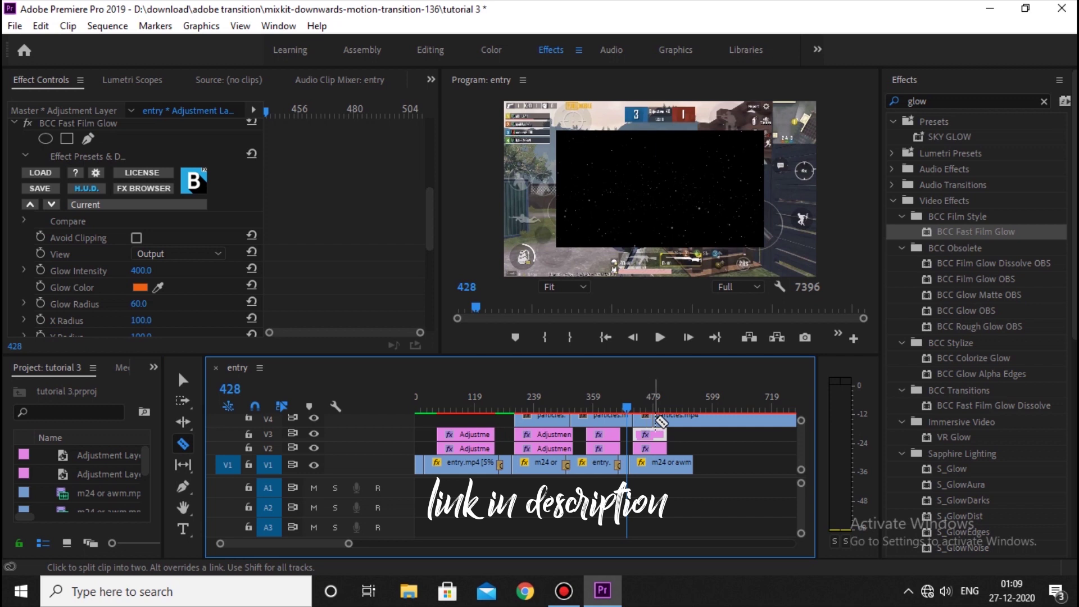
right_click(697, 420)
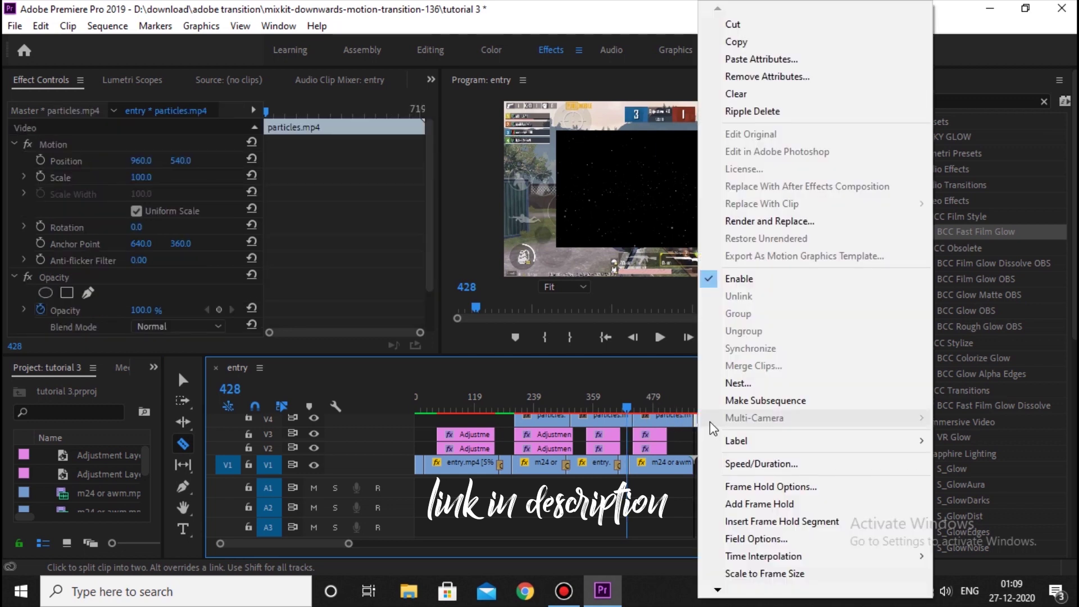
click(774, 111)
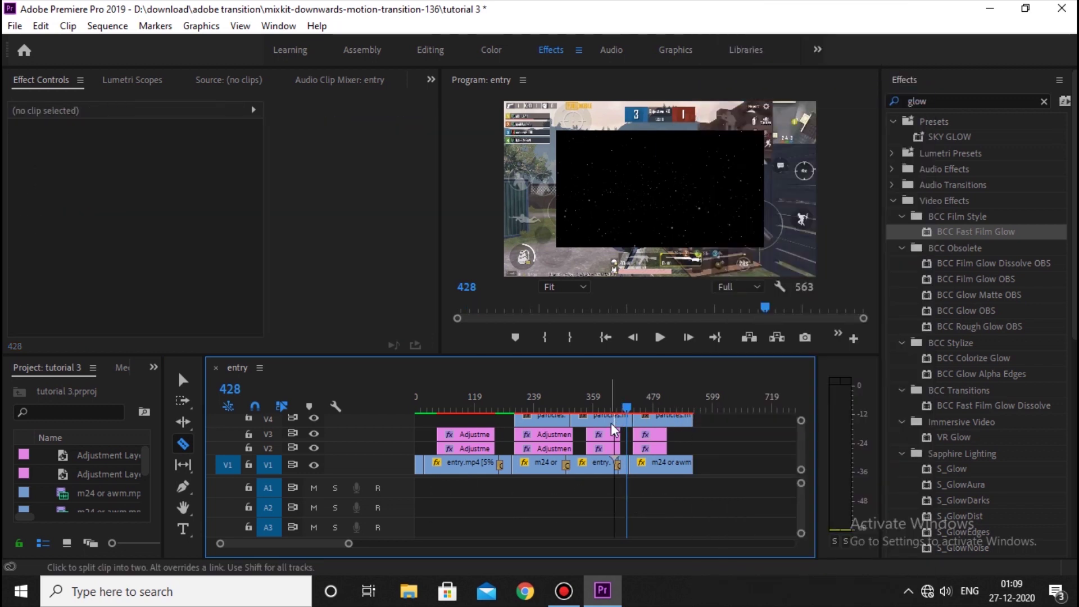
right_click(610, 419)
click(674, 94)
click(182, 382)
drag(627, 396, 542, 396)
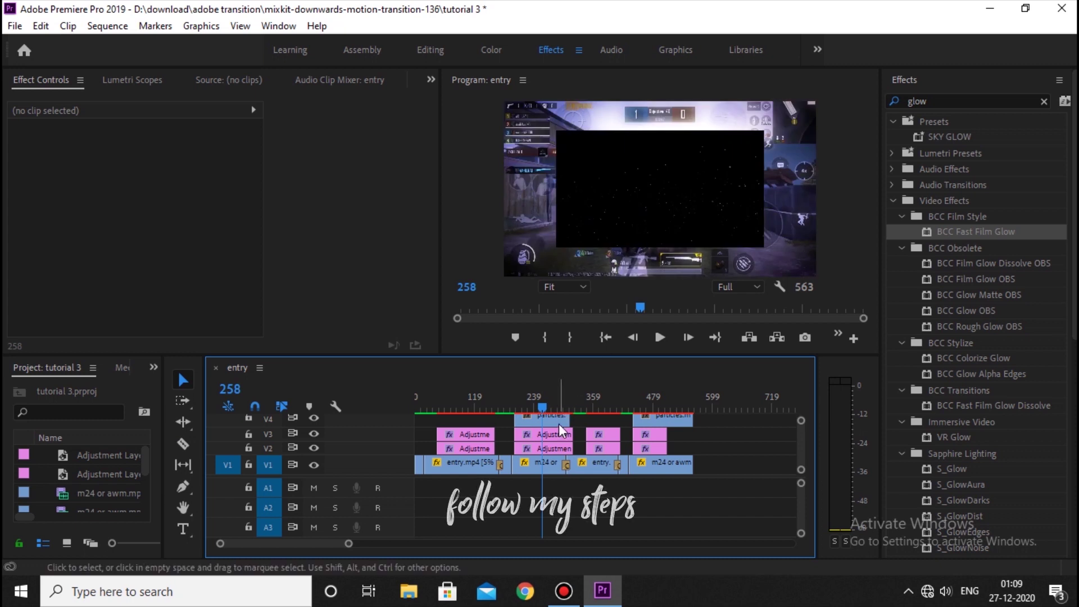
Set the first particles clip's Opacity blend mode to Screen
click(556, 419)
click(134, 179)
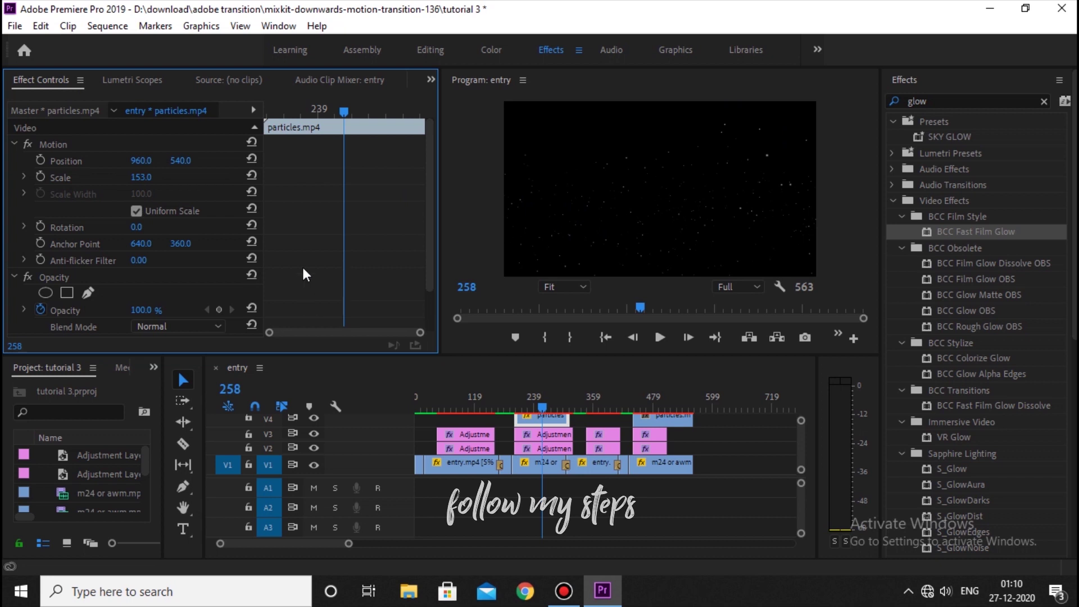
scroll(302, 268, down, 2)
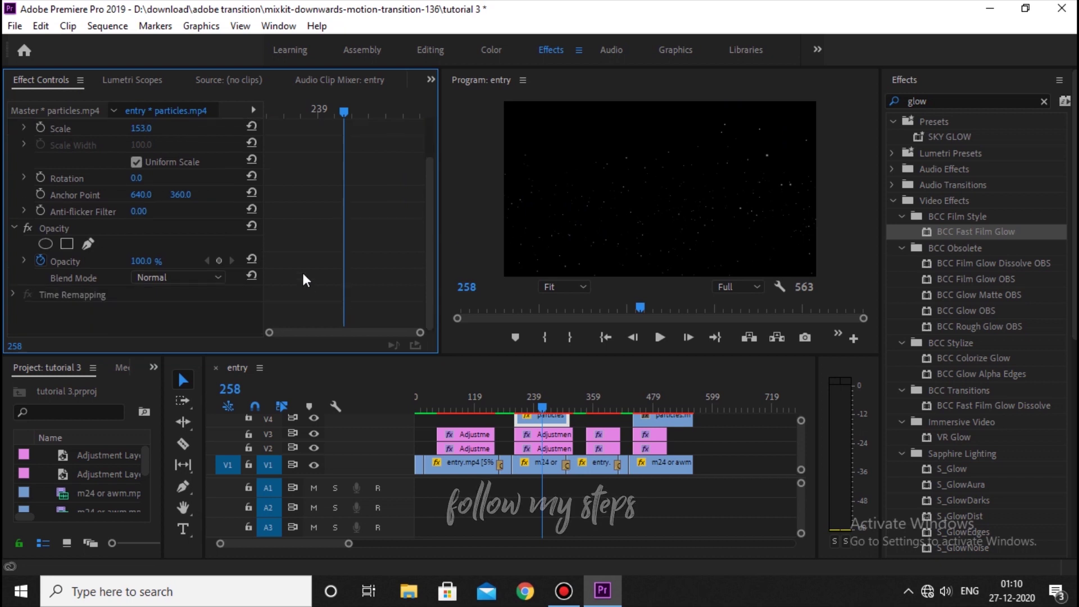
click(179, 277)
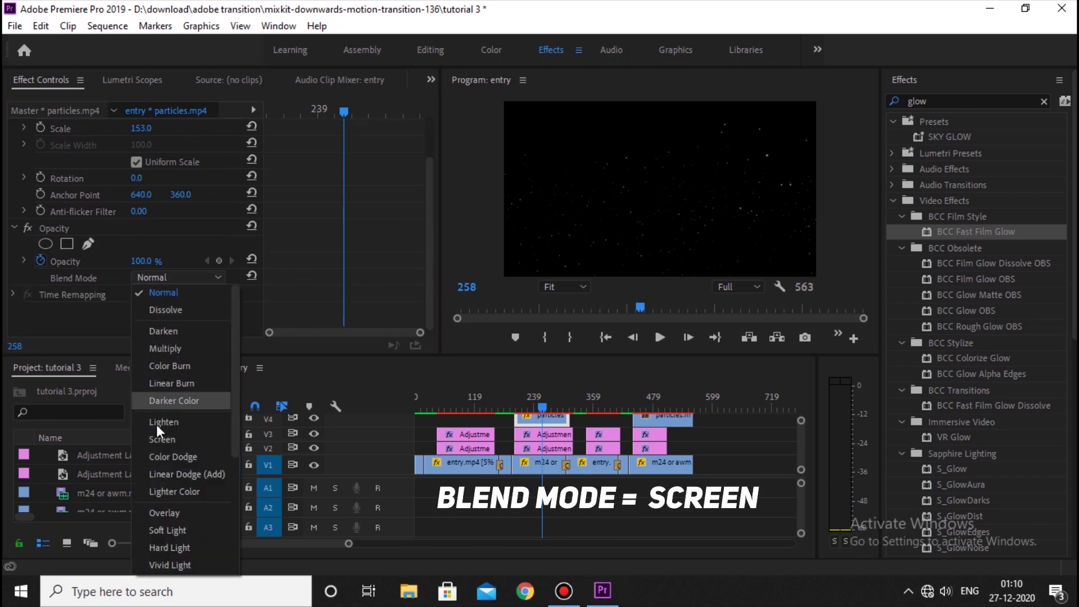
click(168, 441)
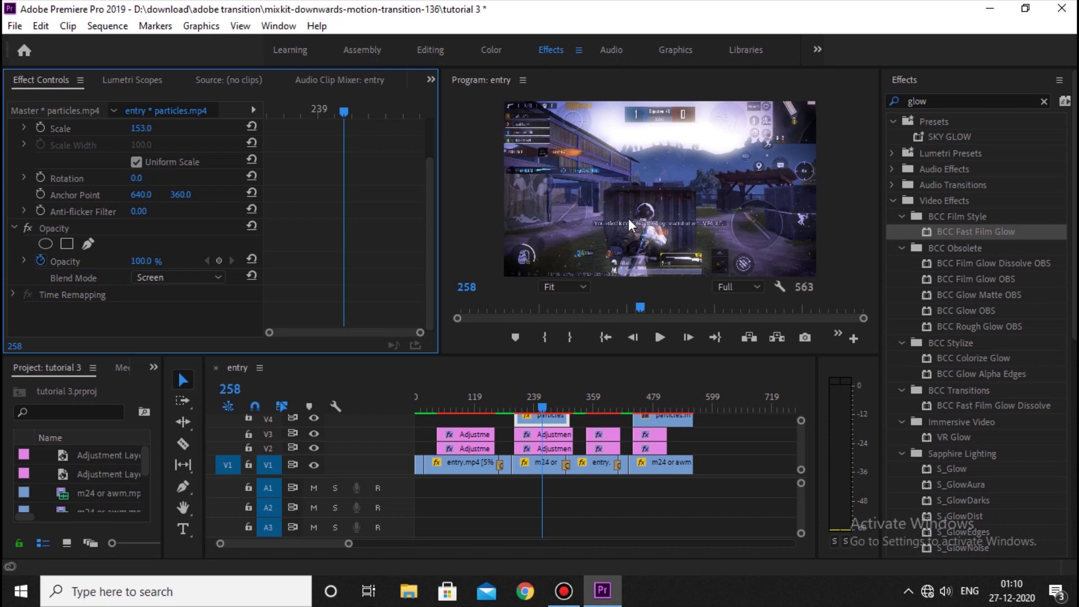
Scale the second particles clip to 155 and set its blend mode to Screen
drag(538, 396, 645, 405)
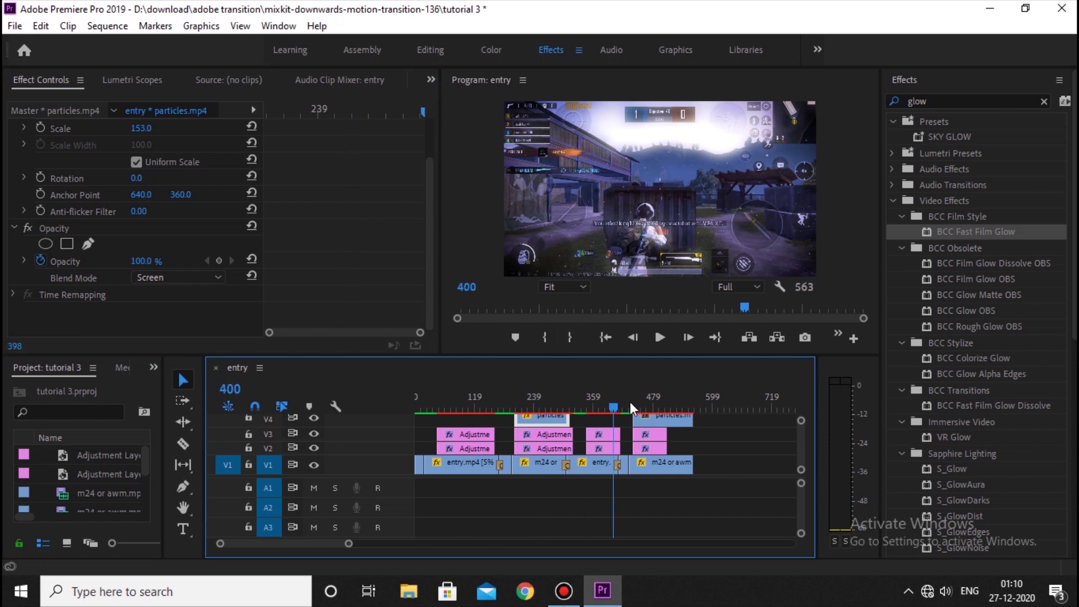
click(665, 415)
click(141, 176)
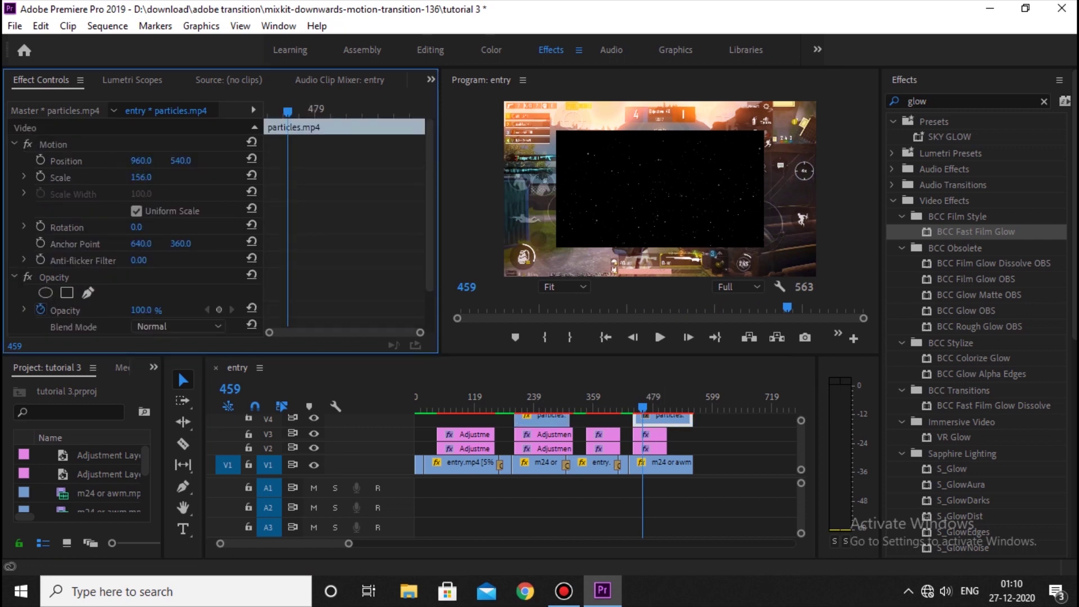
drag(141, 177, 154, 179)
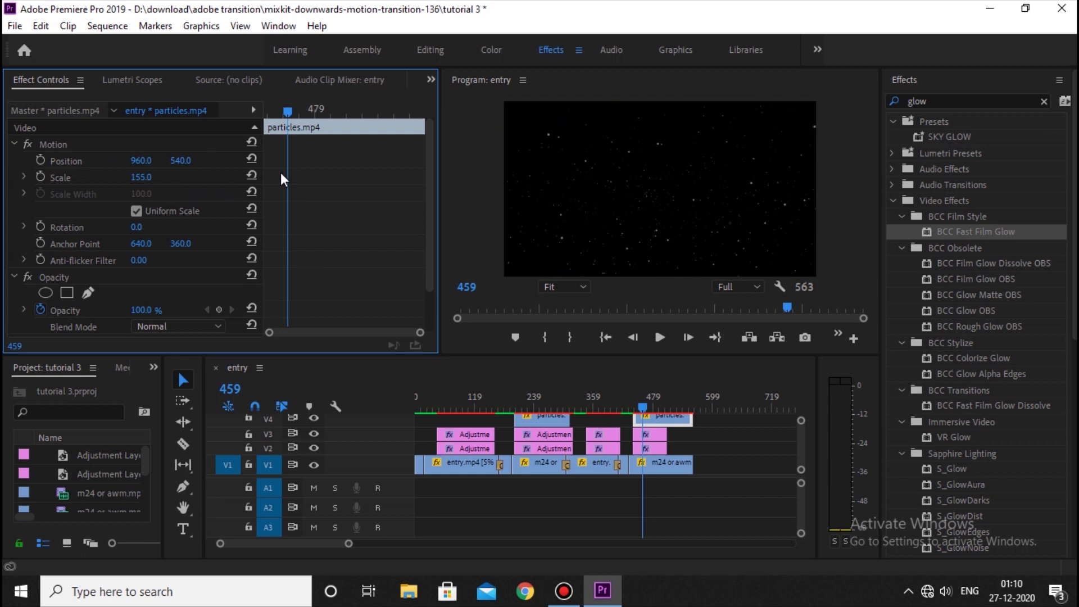
scroll(297, 268, down, 2)
click(197, 277)
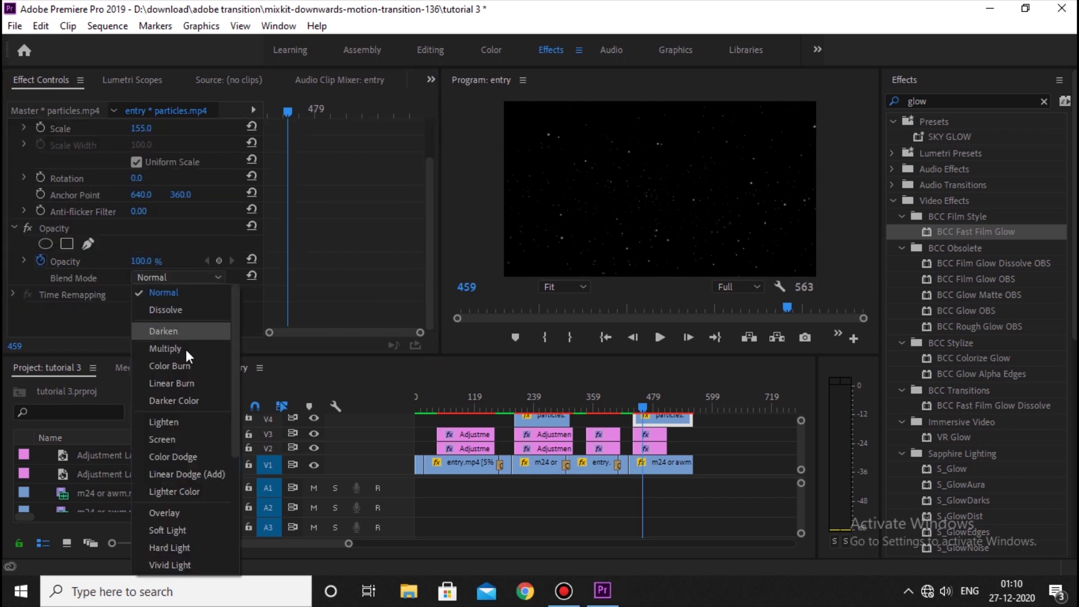
click(168, 439)
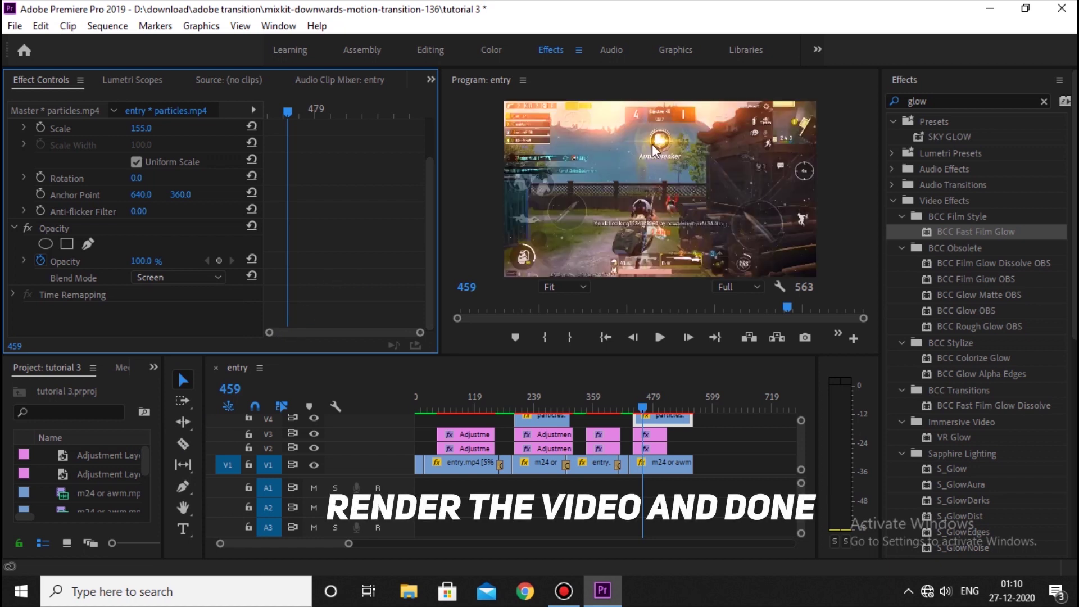
drag(655, 402, 631, 404)
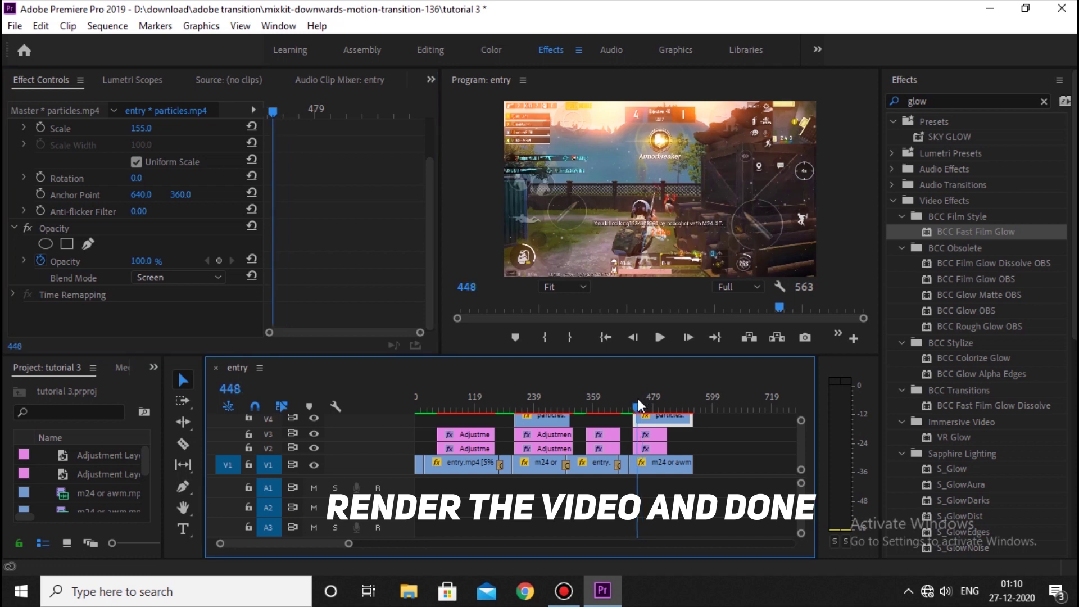